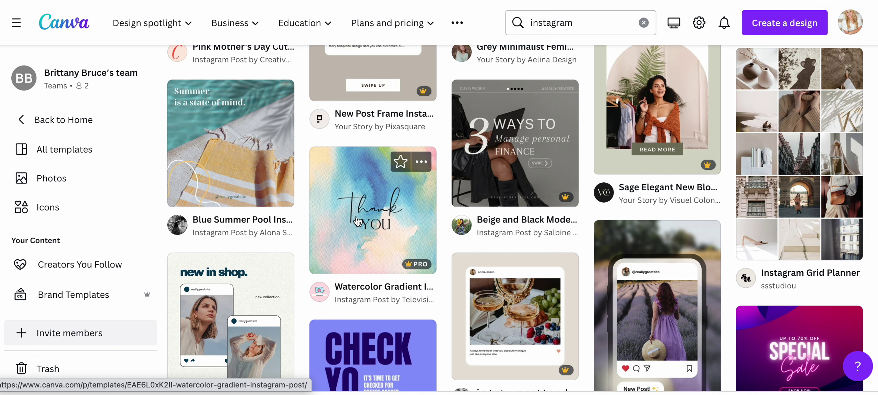
# - Look through the template designs found for "instagram"
pyautogui.scroll(-3, 640, 290)
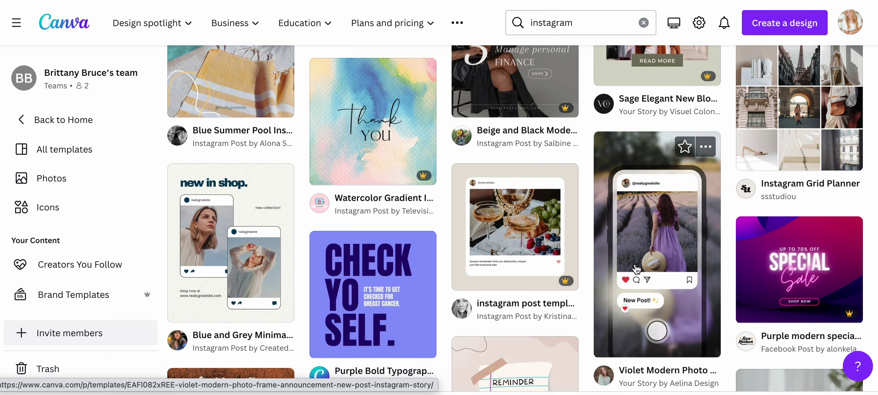
pyautogui.scroll(-3, 412, 295)
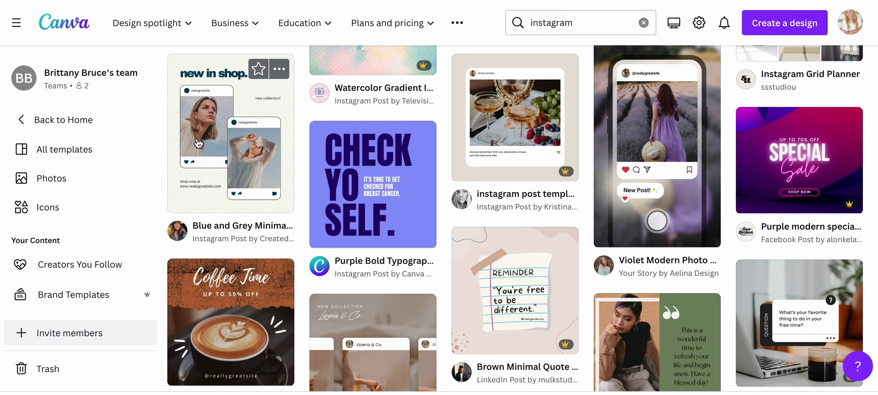
pyautogui.scroll(-3, 206, 147)
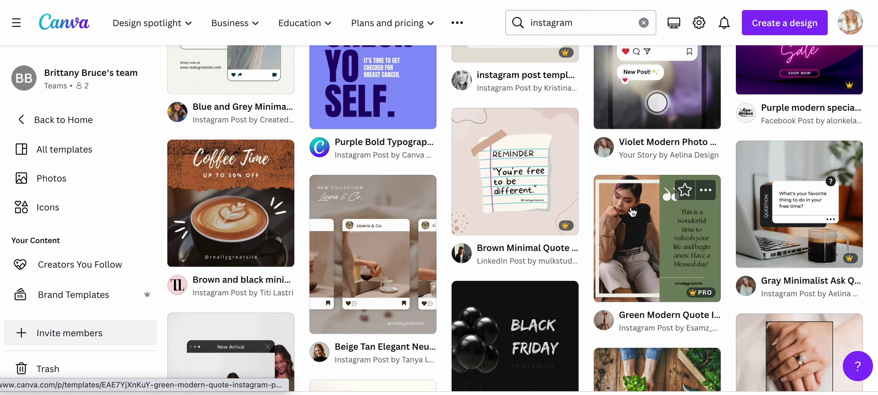
pyautogui.scroll(-3, 632, 213)
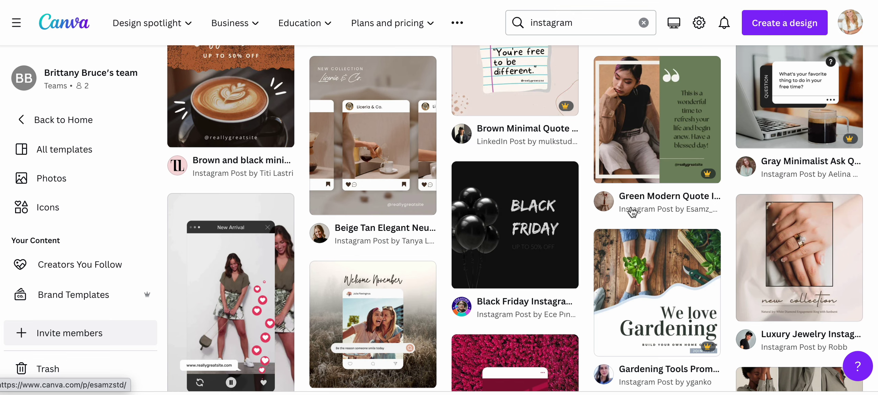
pyautogui.scroll(10, 632, 211)
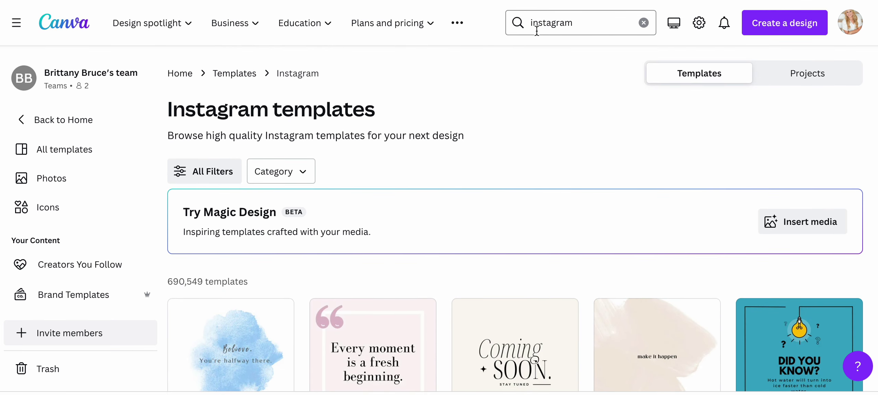
# - Search the templates for "brand launch" and look through the resulting designs
pyautogui.click(575, 23)
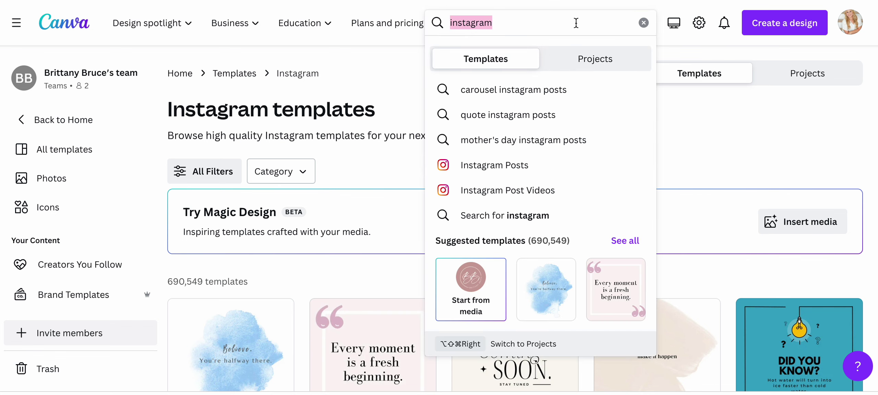
pyautogui.write('brand launch')
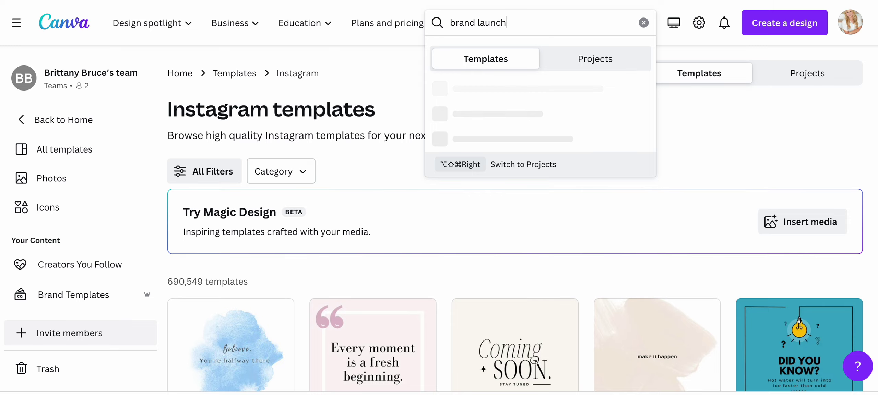
pyautogui.press('Return')
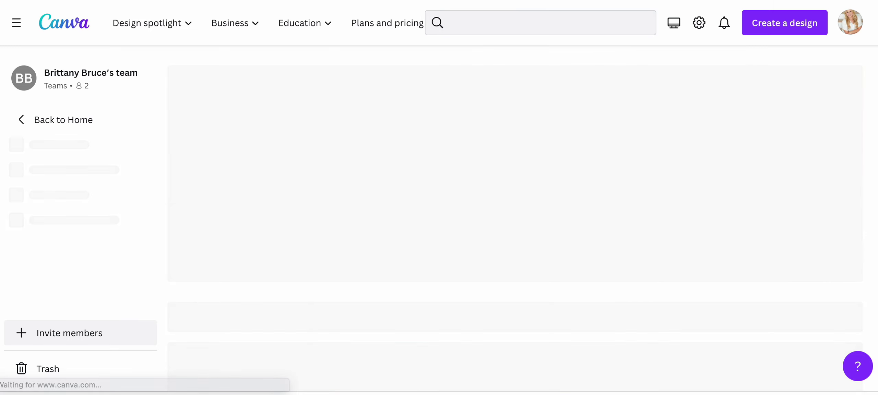
pyautogui.scroll(-5, 583, 196)
pyautogui.scroll(-5, 583, 197)
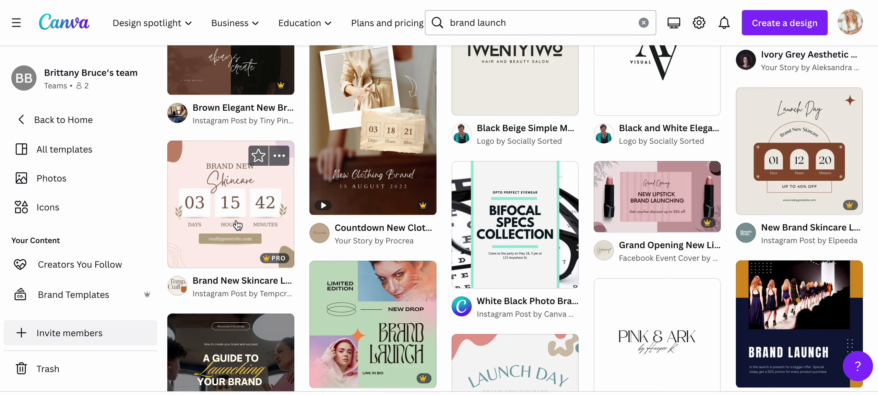
pyautogui.scroll(-4, 407, 339)
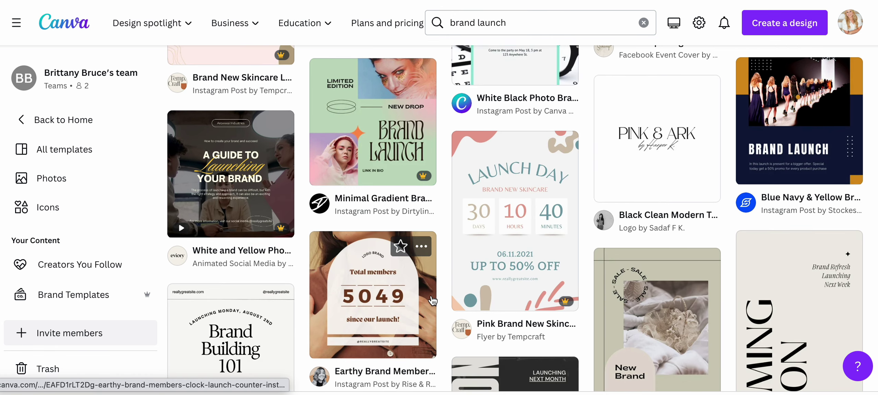
pyautogui.scroll(-2, 514, 155)
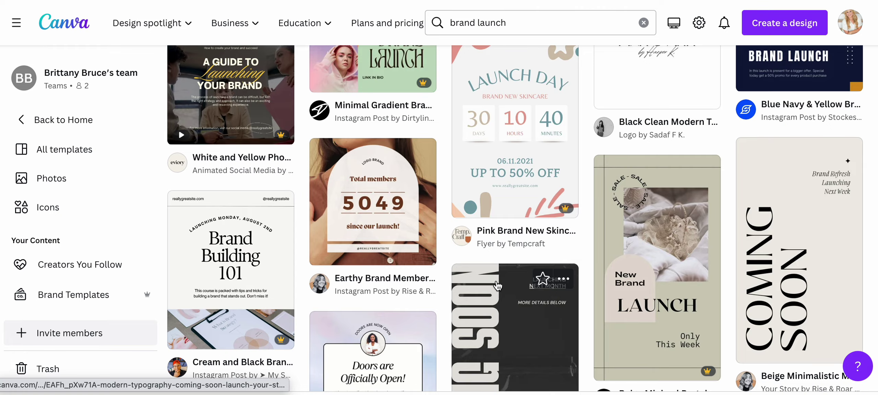
pyautogui.scroll(-7, 497, 285)
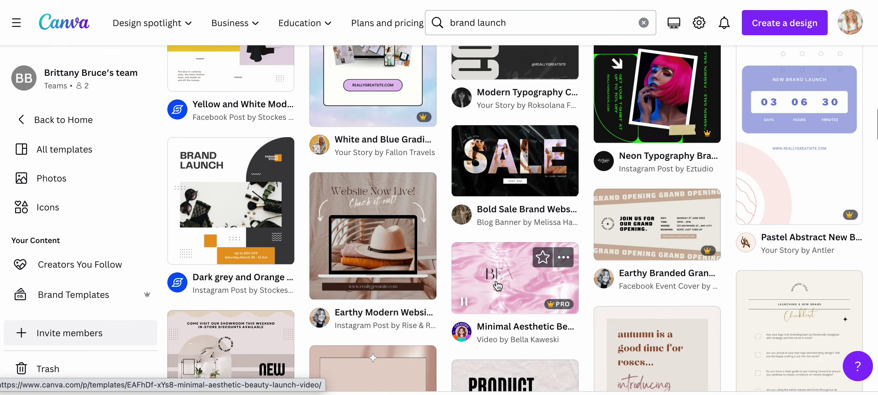
pyautogui.scroll(20, 330, 226)
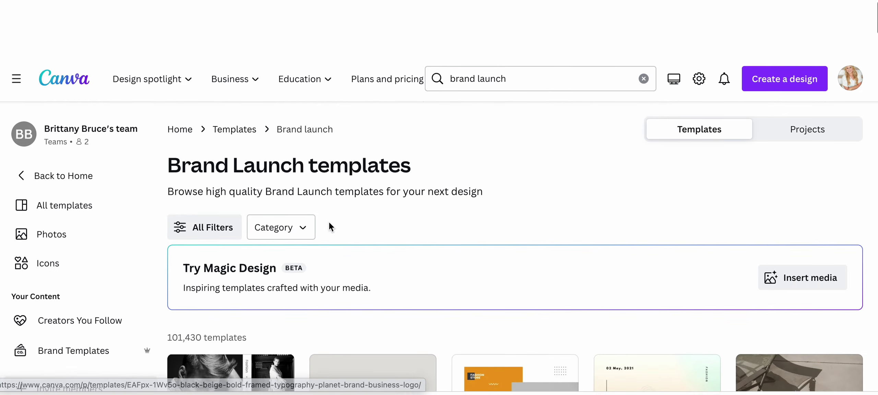
# - Search the templates for "website launch"
pyautogui.click(480, 20)
pyautogui.write('website')
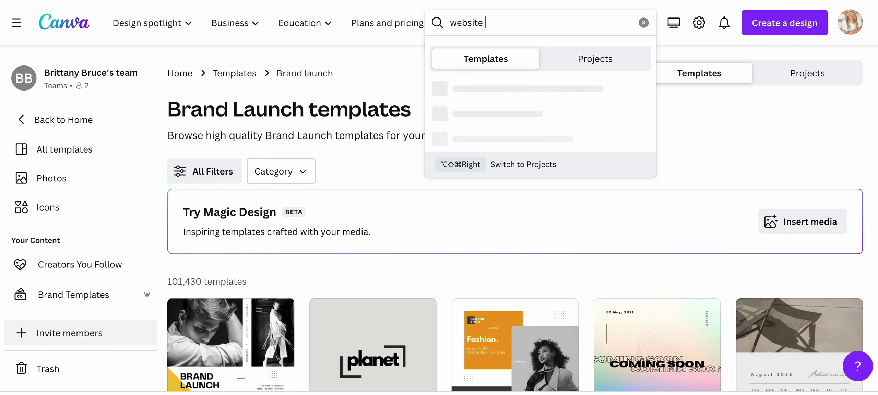
pyautogui.write(' laundh')
pyautogui.press('Return')
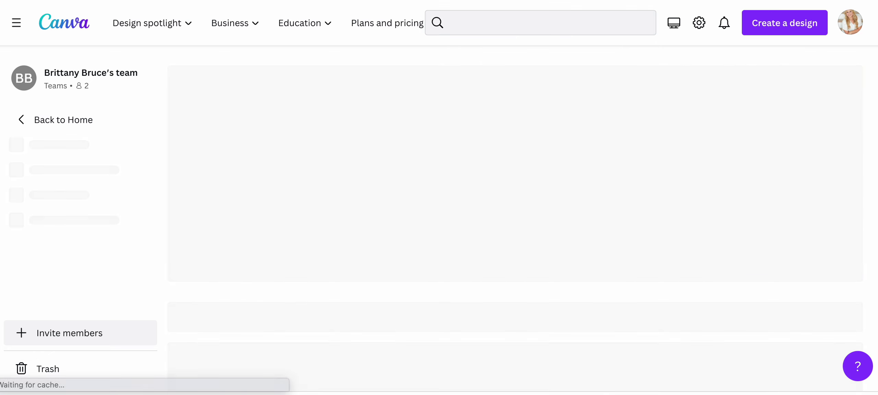
# - Examine the website launch templates for layouts, colour schemes and device mockup ideas
pyautogui.scroll(-5, 534, 161)
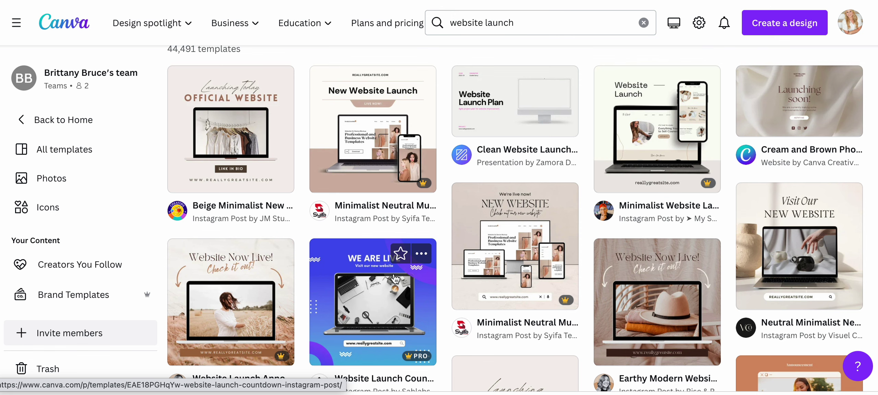
pyautogui.scroll(-3, 395, 278)
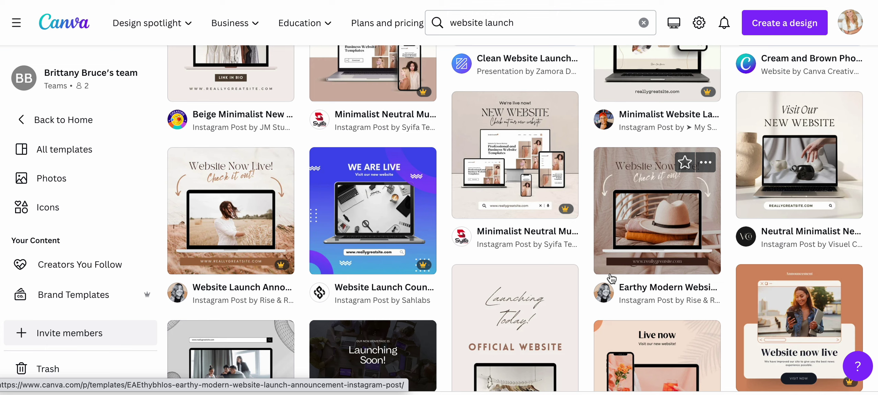
pyautogui.scroll(-8, 609, 286)
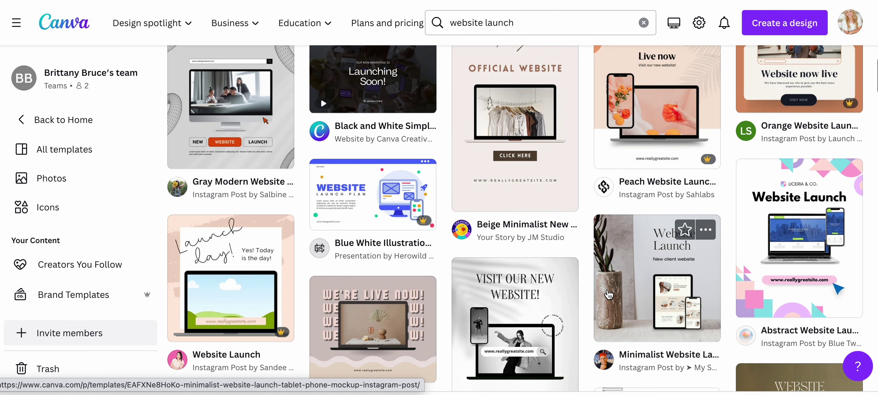
pyautogui.scroll(-5, 608, 294)
pyautogui.scroll(-5, 609, 295)
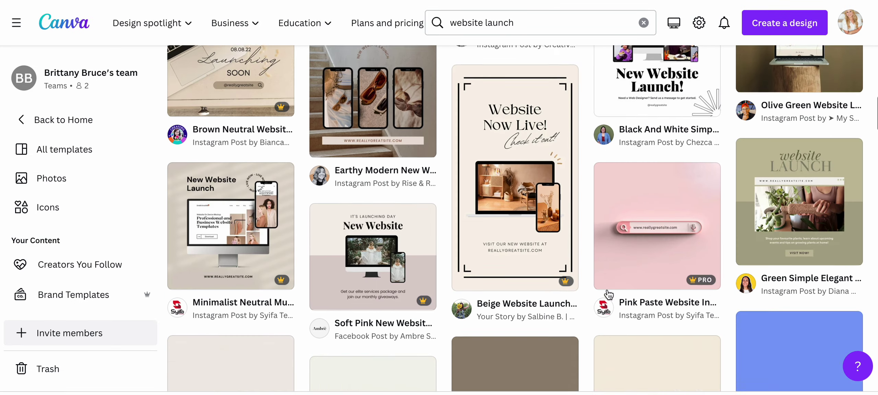
pyautogui.scroll(-2, 607, 294)
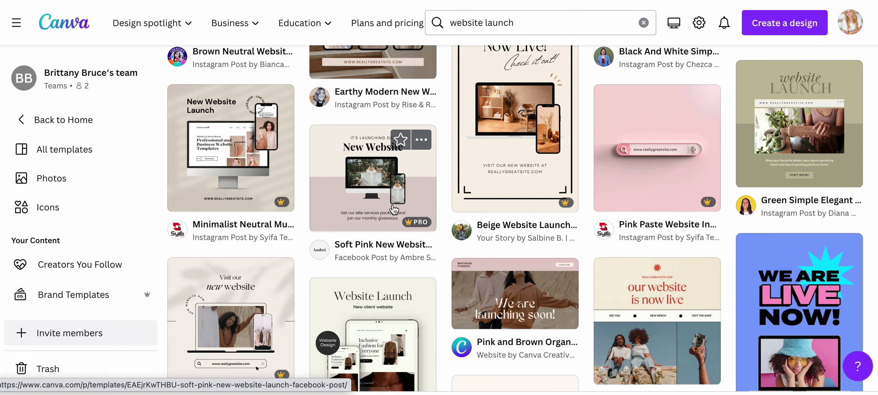
pyautogui.scroll(-5, 394, 209)
pyautogui.scroll(-5, 394, 209)
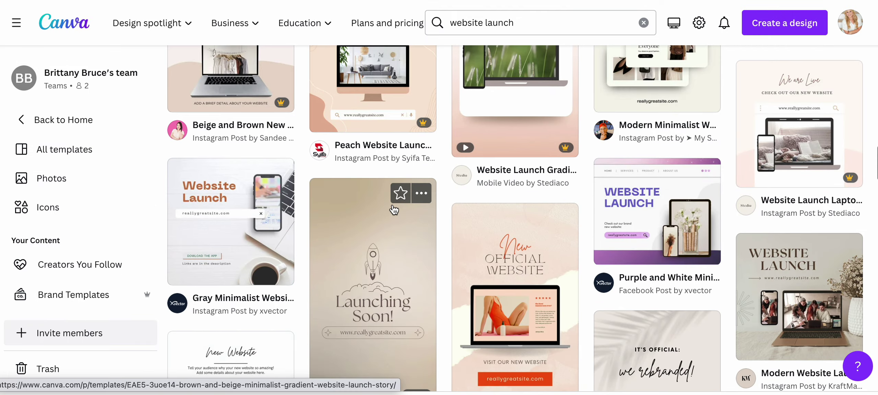
pyautogui.scroll(1, 394, 209)
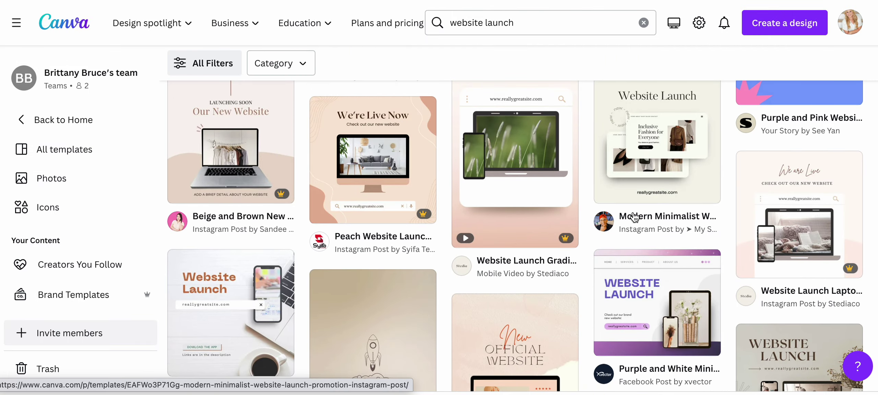
pyautogui.scroll(-3, 633, 214)
pyautogui.scroll(-10, 632, 211)
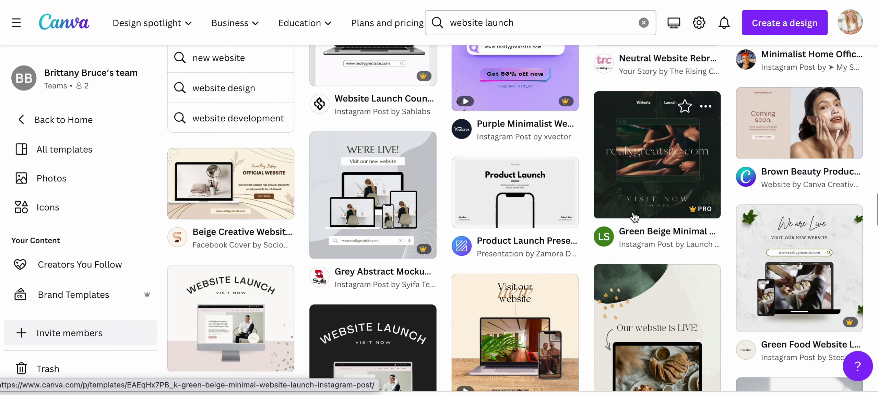
pyautogui.scroll(-7, 534, 213)
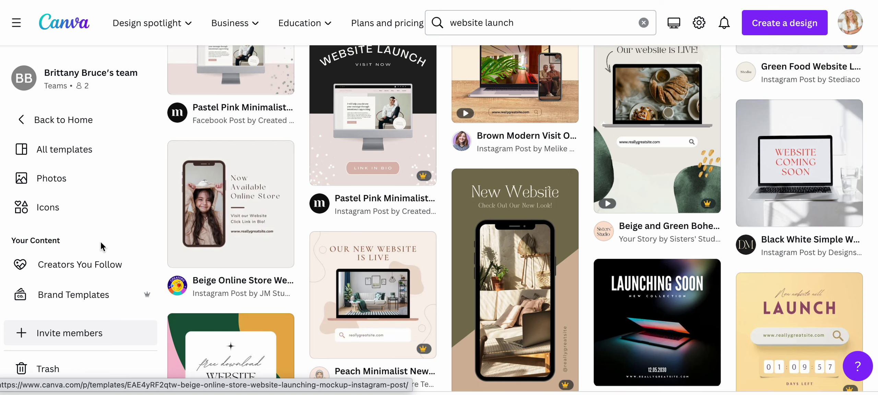
# - Open the stock photo library and look through its trending photos and photo categories
pyautogui.click(56, 178)
pyautogui.scroll(-20, 415, 297)
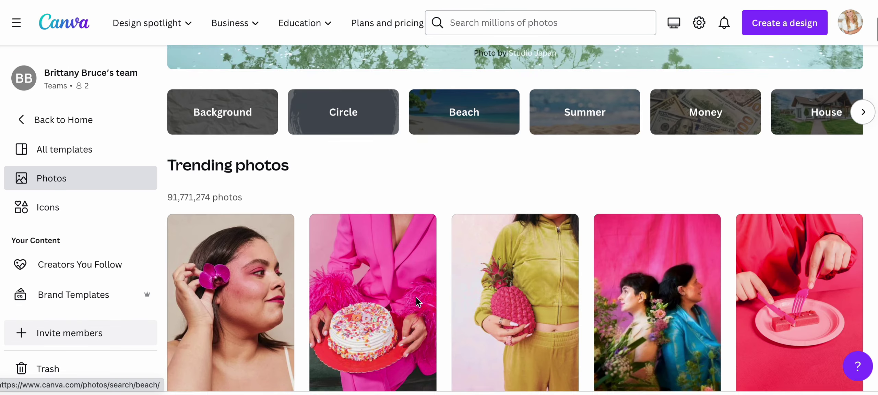
pyautogui.scroll(-15, 417, 303)
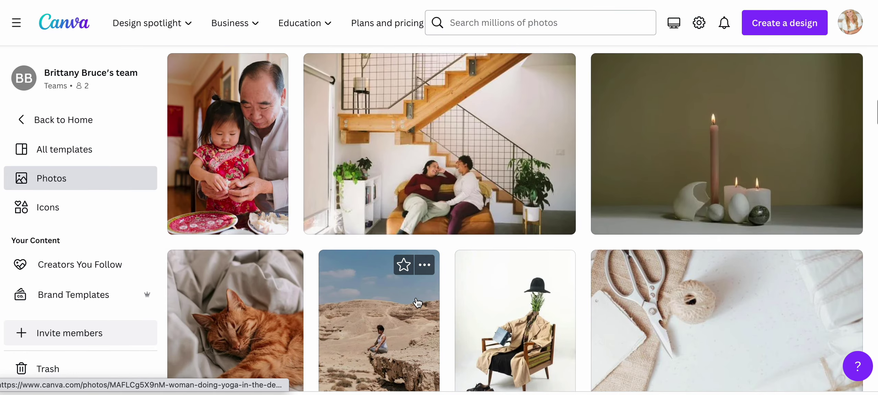
pyautogui.scroll(-8, 417, 303)
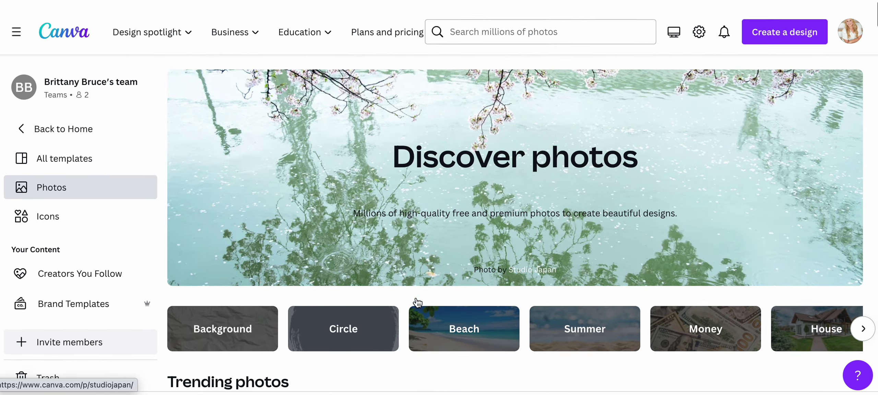
pyautogui.scroll(-8, 417, 302)
pyautogui.scroll(-2, 417, 302)
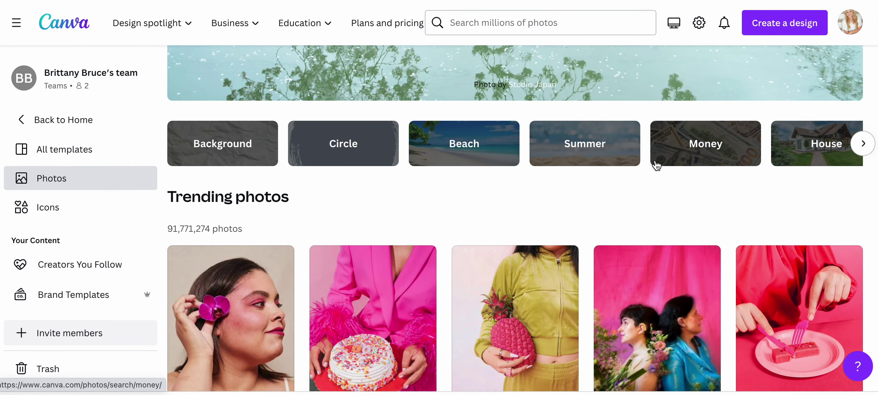
pyautogui.hscroll(2, 578, 152)
pyautogui.hscroll(8, 578, 153)
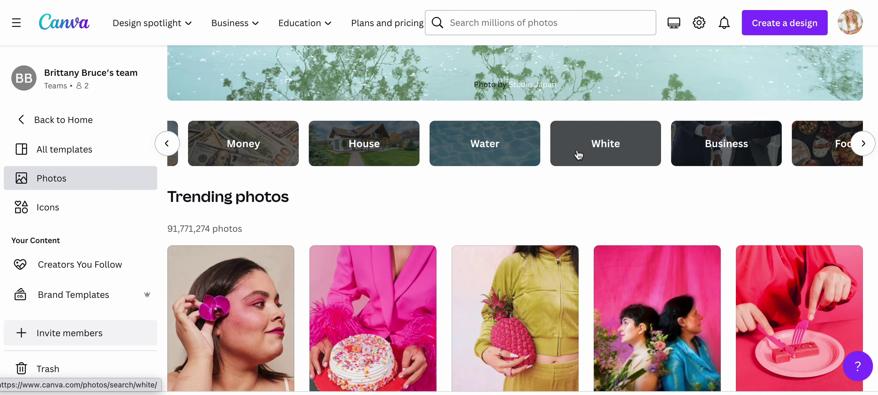
# - Search the photo library for "office" and look through the matching images
pyautogui.click(531, 26)
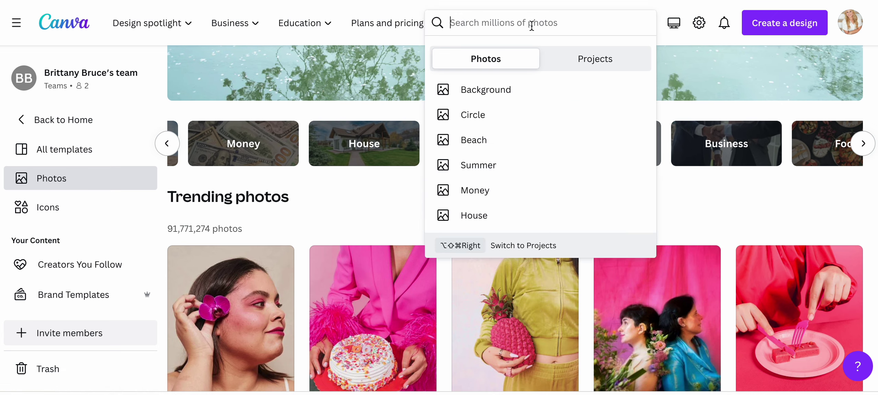
pyautogui.write('office')
pyautogui.press('Return')
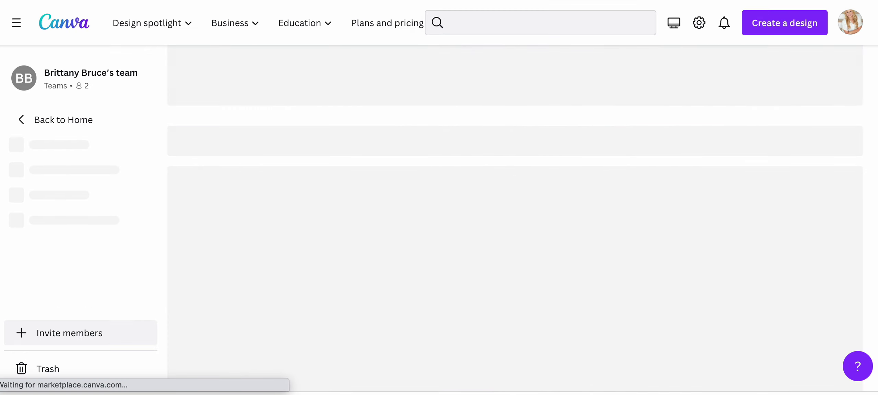
pyautogui.scroll(-5, 599, 195)
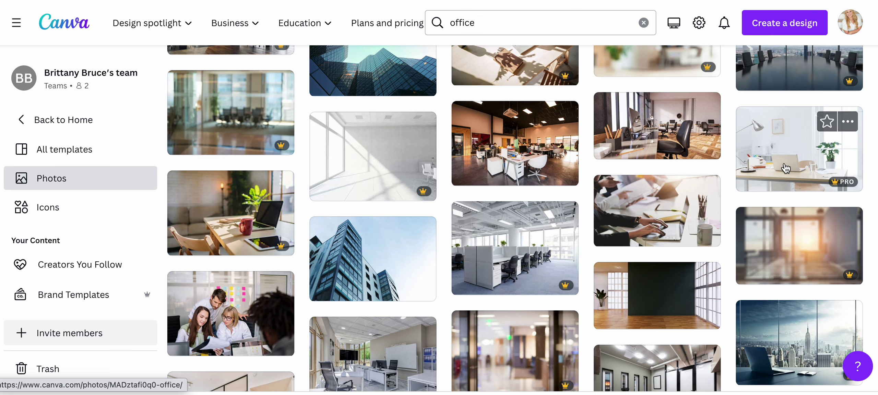
pyautogui.scroll(-15, 785, 168)
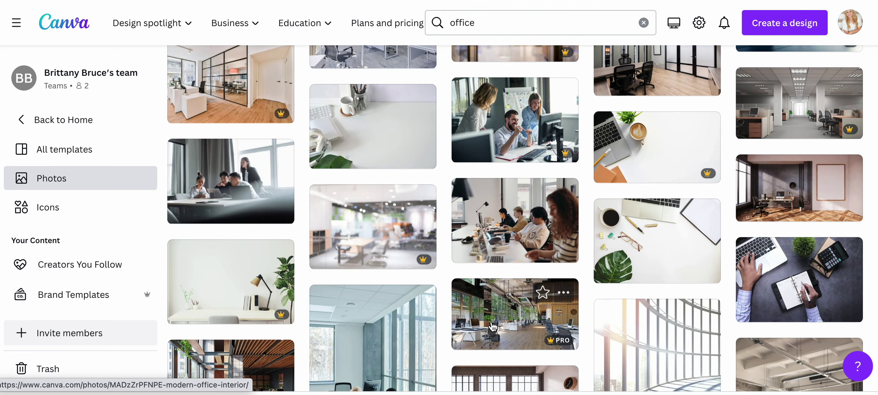
pyautogui.scroll(-6, 620, 311)
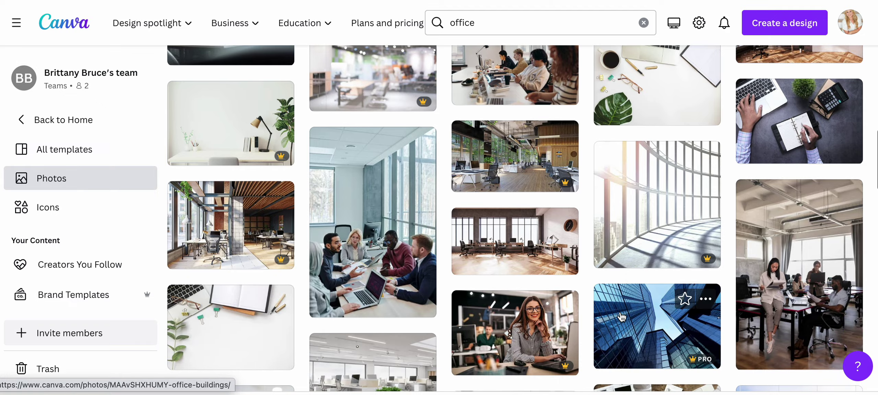
pyautogui.scroll(-1, 621, 316)
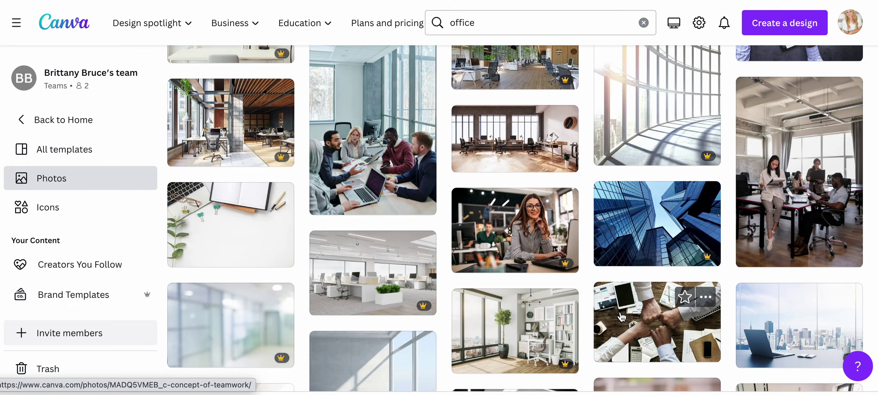
# - Search the photo library for "faith" and look through the matching images
pyautogui.scroll(-5, 621, 316)
pyautogui.scroll(15, 621, 316)
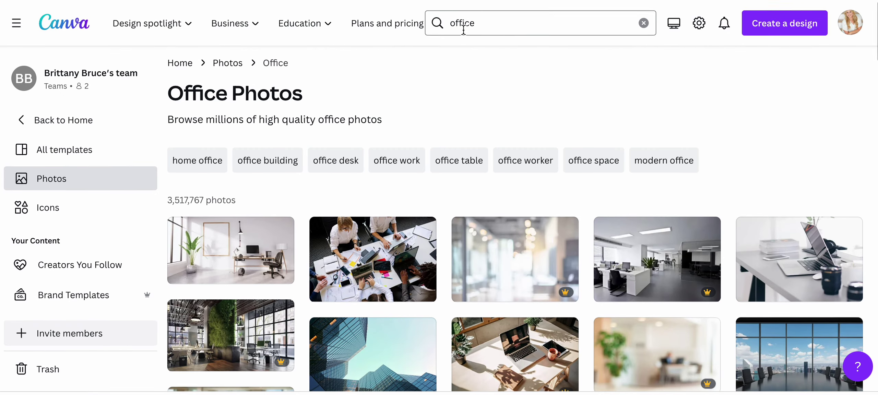
pyautogui.doubleClick(472, 24)
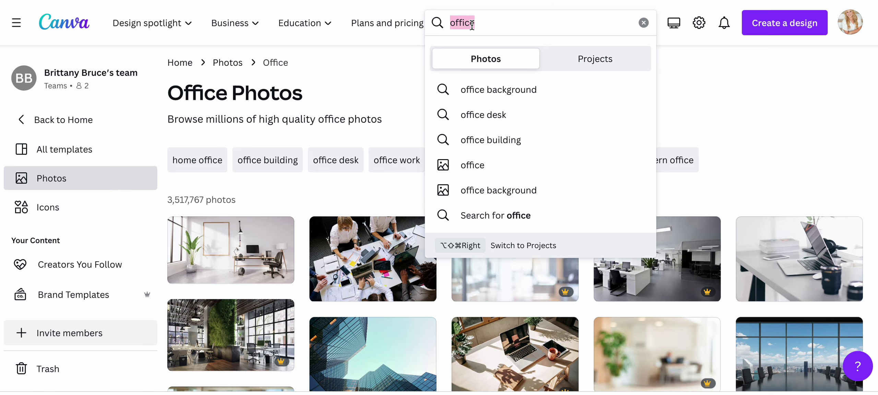
pyautogui.write('faith')
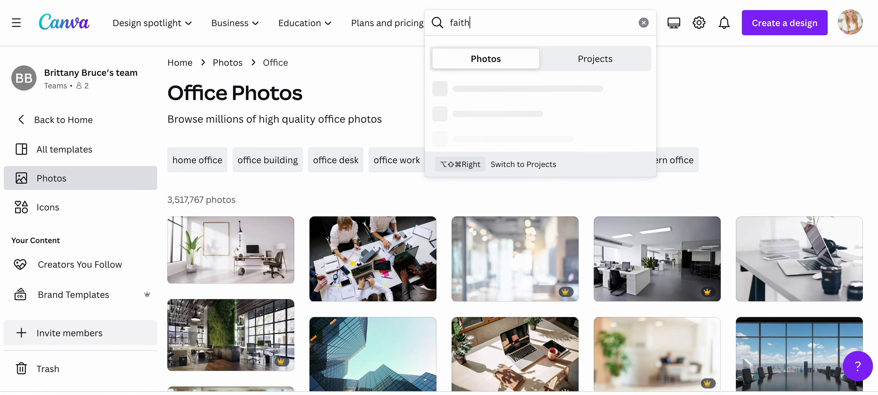
pyautogui.press('Return')
pyautogui.scroll(-15, 532, 147)
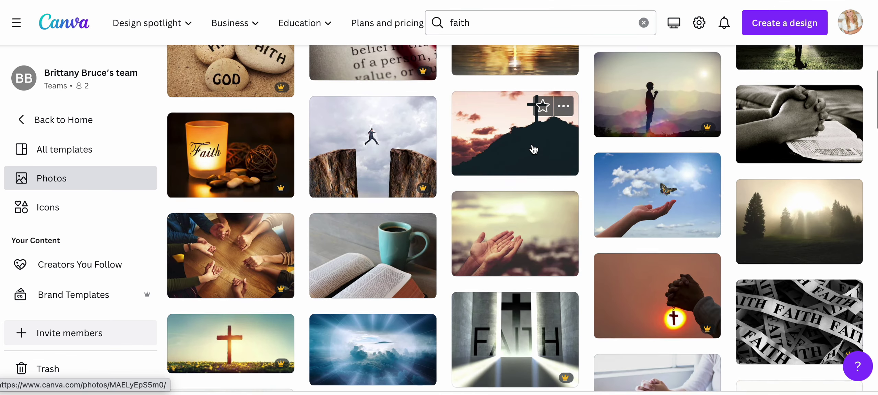
pyautogui.scroll(15, 501, 137)
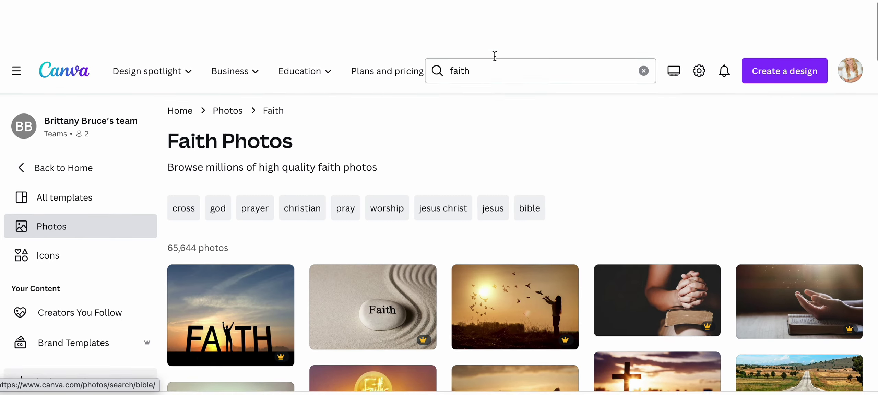
# - Search the photo library for "bible study"
pyautogui.doubleClick(461, 23)
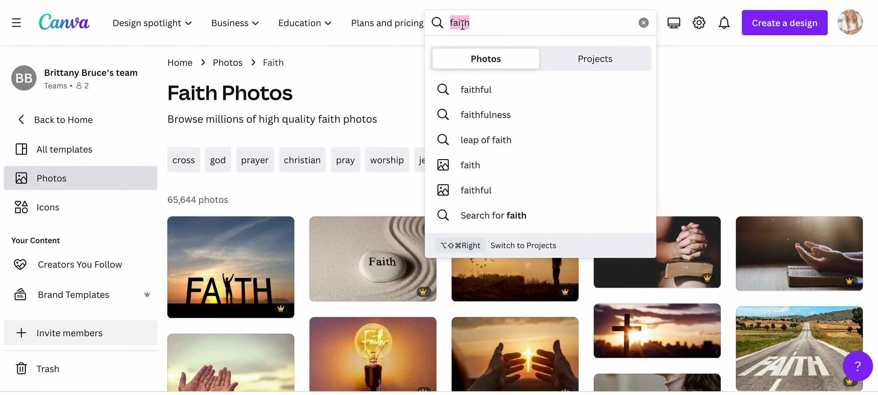
pyautogui.write('bible study')
pyautogui.press('Return')
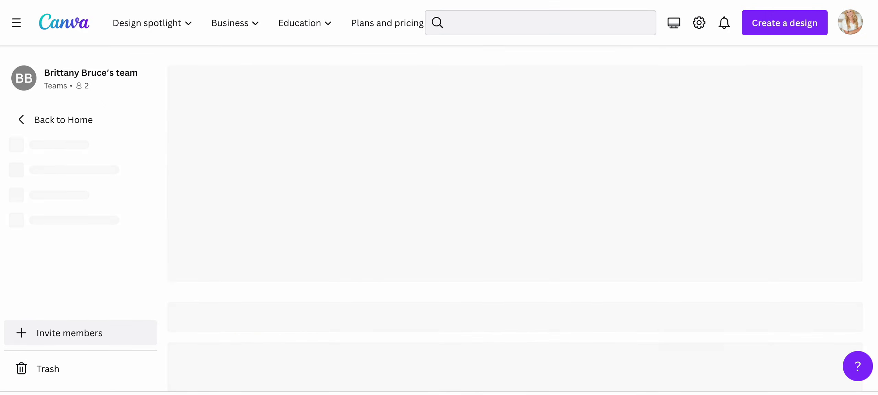
# - Examine the bible study photos for open Bibles, desk flat lays and group study scenes
pyautogui.scroll(-5, 548, 174)
pyautogui.scroll(-5, 548, 177)
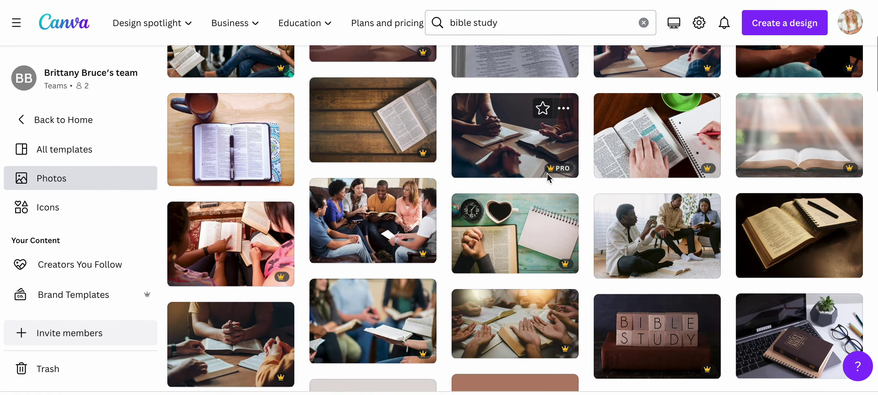
pyautogui.scroll(-5, 547, 177)
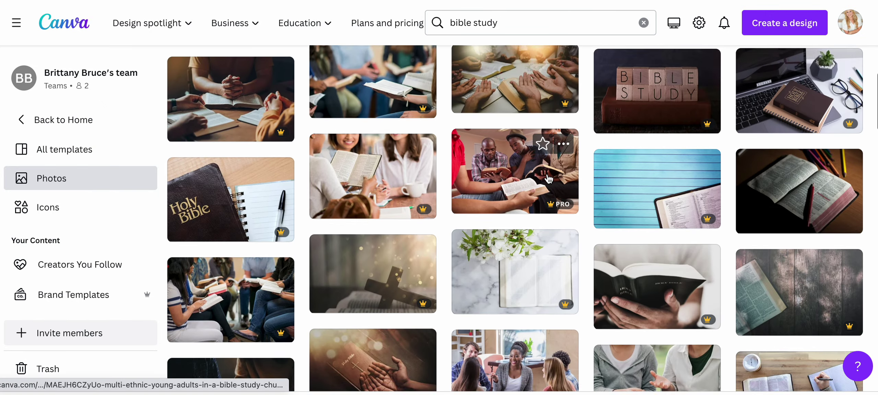
pyautogui.scroll(-5, 548, 176)
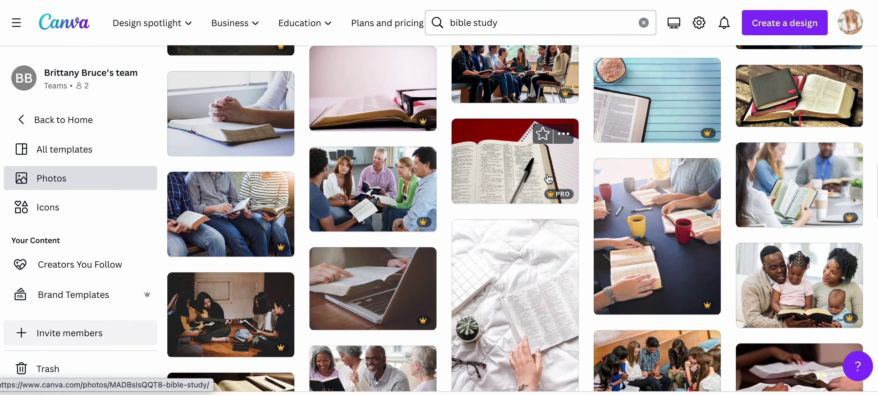
pyautogui.scroll(-5, 548, 178)
pyautogui.scroll(2, 557, 129)
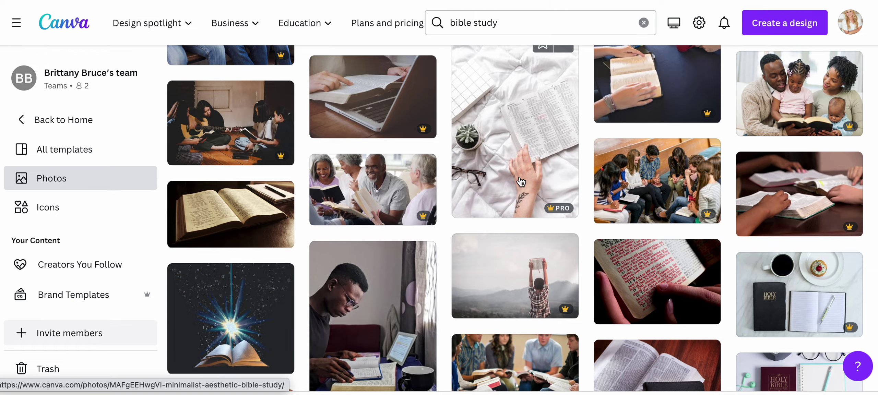
pyautogui.scroll(-10, 521, 182)
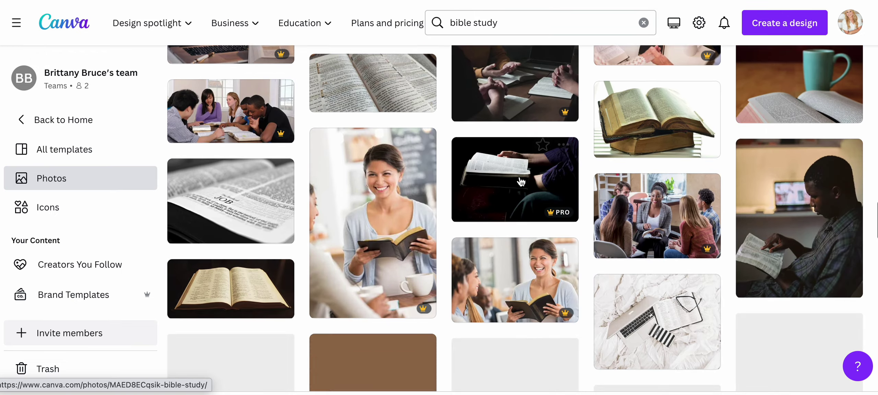
pyautogui.scroll(-10, 521, 182)
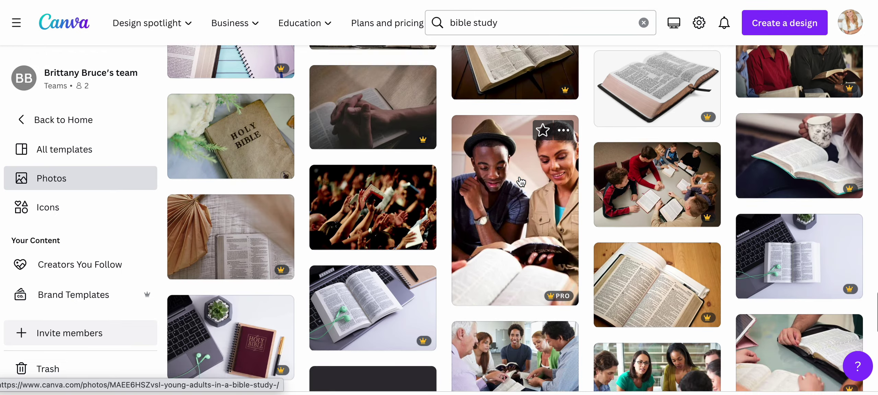
pyautogui.scroll(-10, 520, 182)
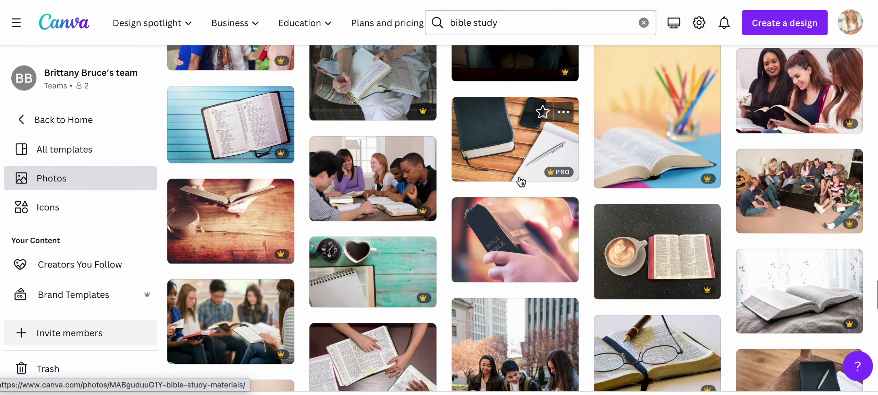
pyautogui.scroll(-5, 474, 292)
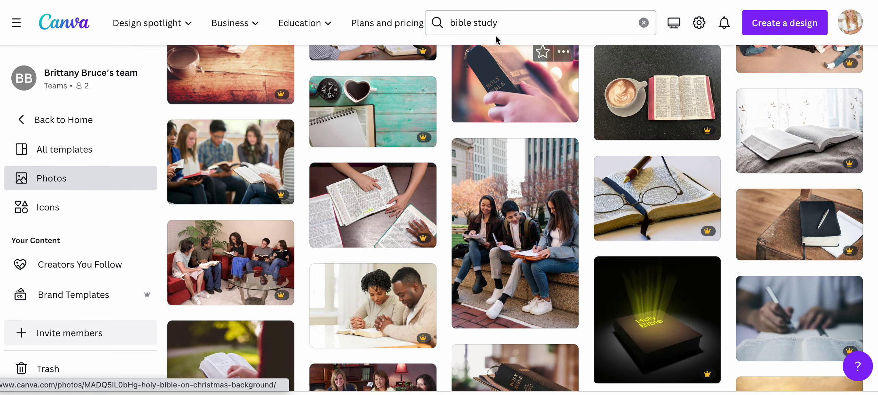
# - Refine the photo search to "bible white desk"
pyautogui.click(495, 24)
pyautogui.write('bible ')
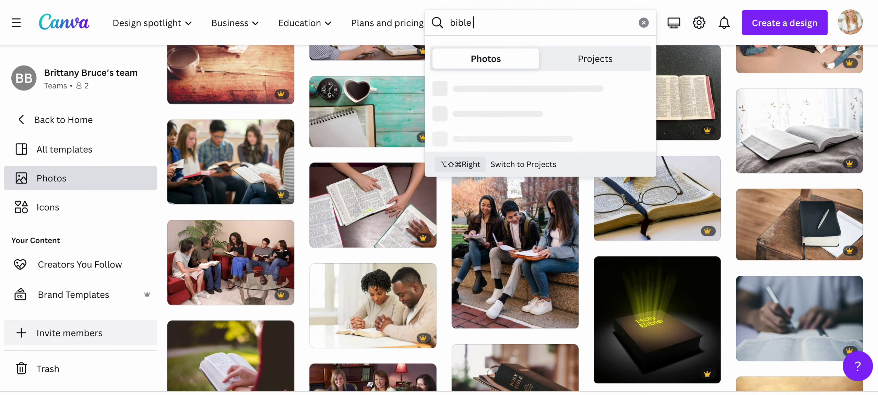
pyautogui.write('white desk')
pyautogui.press('Return')
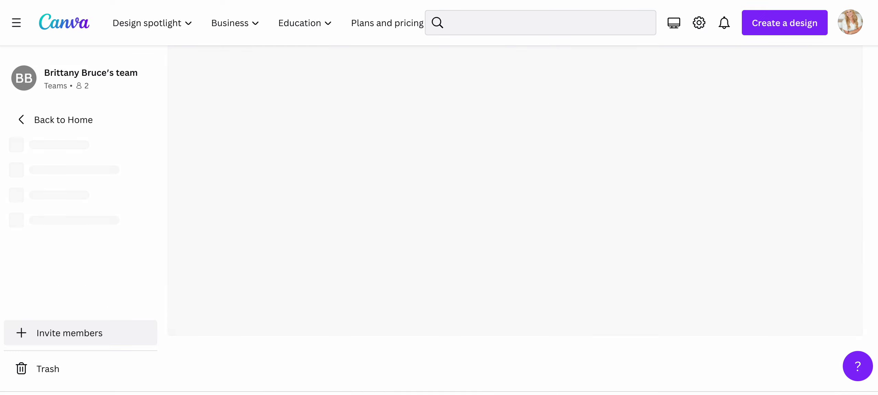
# - Examine the white desk photos for bright workspace flat lays, notebooks, laptops and Bible images
pyautogui.scroll(-1, 579, 258)
pyautogui.scroll(-3, 579, 258)
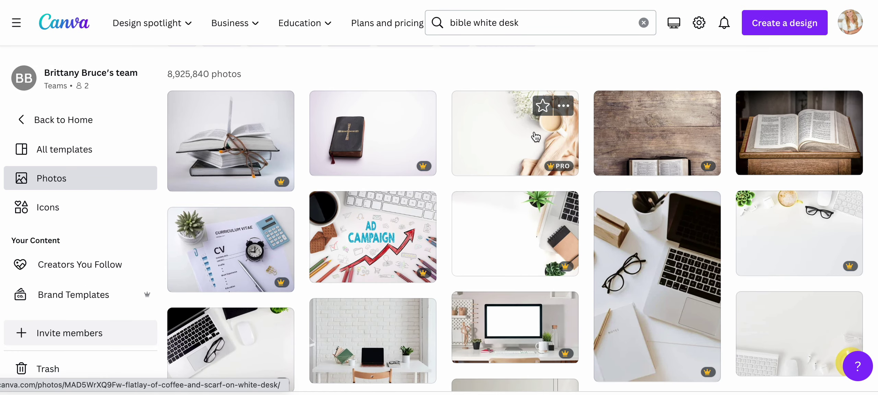
pyautogui.scroll(-3, 507, 144)
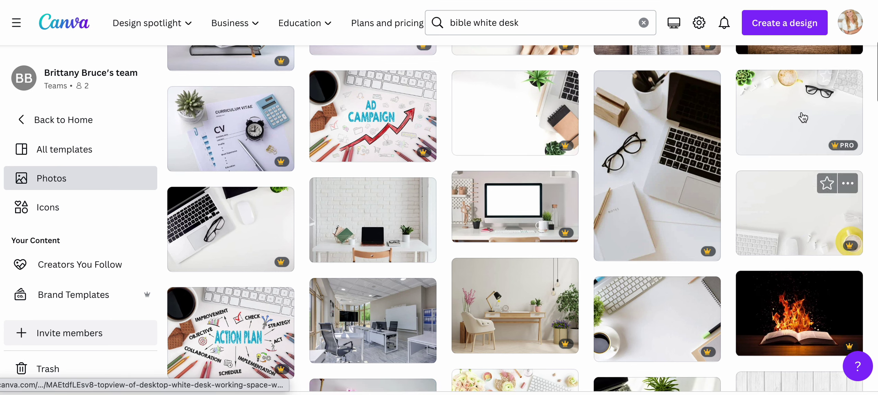
pyautogui.scroll(-5, 515, 285)
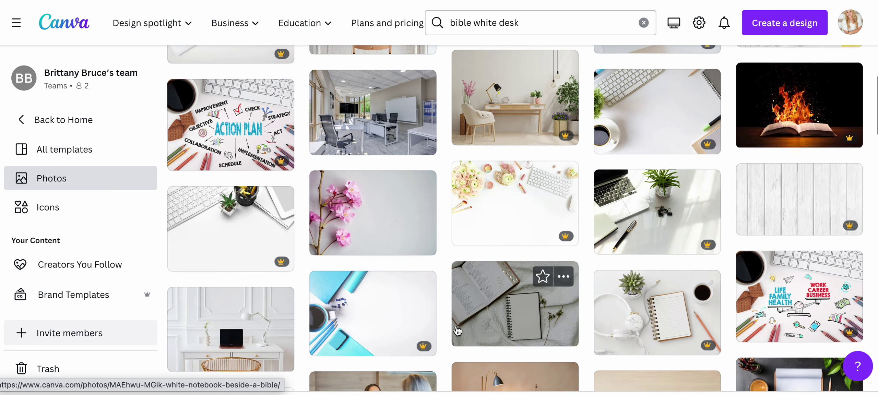
pyautogui.scroll(-5, 644, 279)
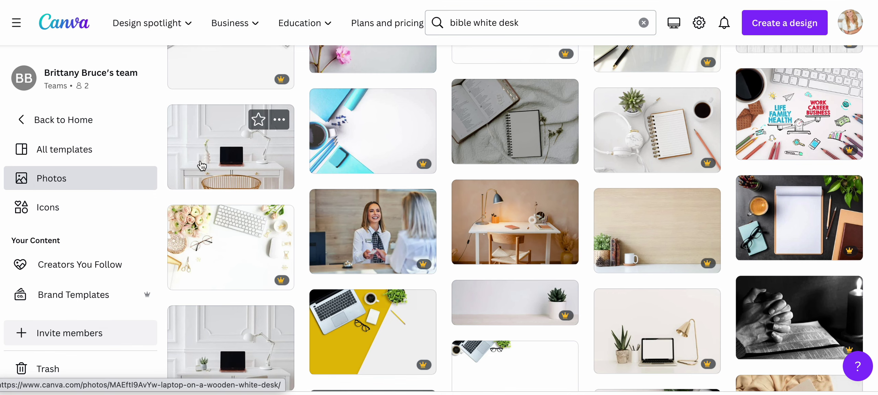
pyautogui.scroll(-10, 551, 328)
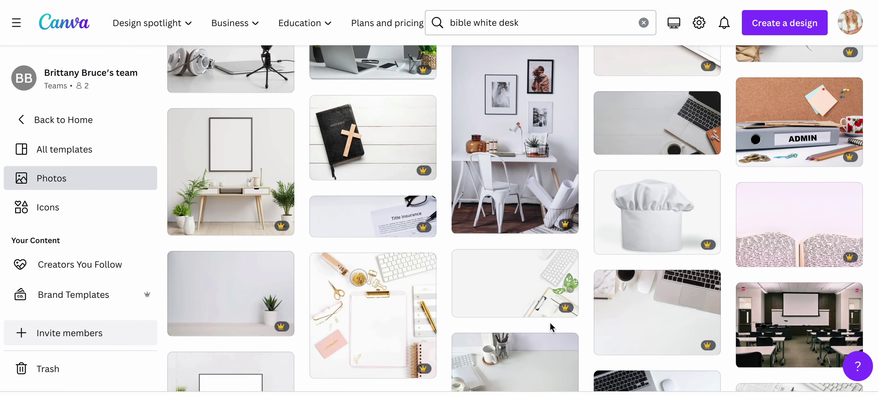
pyautogui.scroll(1, 552, 328)
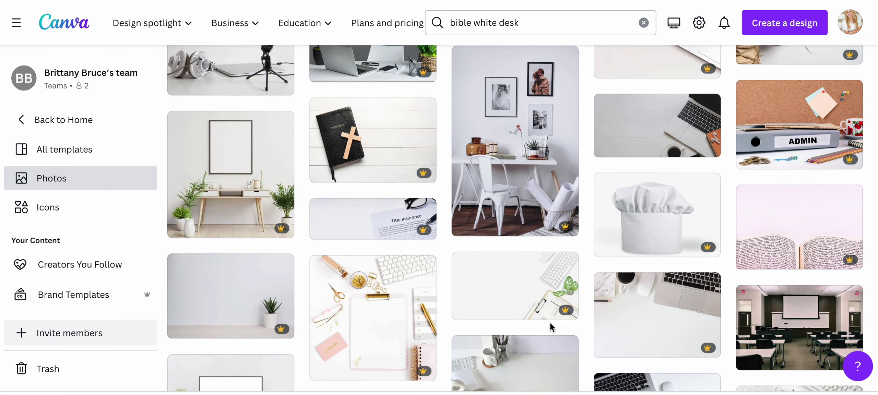
pyautogui.scroll(3, 550, 327)
pyautogui.scroll(-6, 550, 328)
pyautogui.scroll(3, 550, 328)
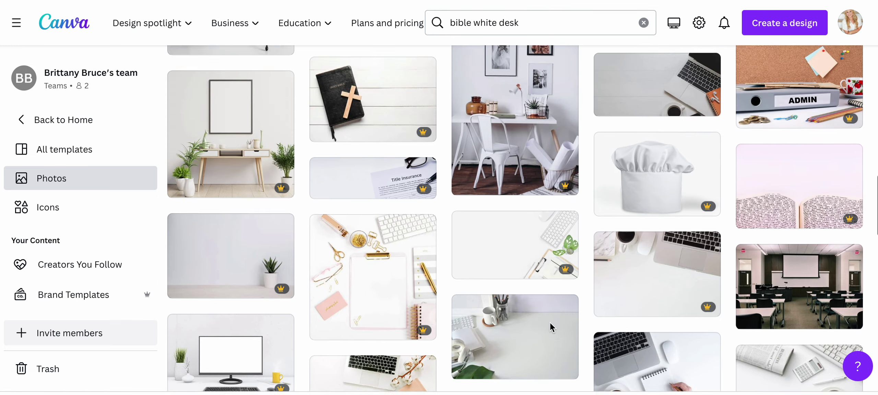
pyautogui.scroll(4, 550, 322)
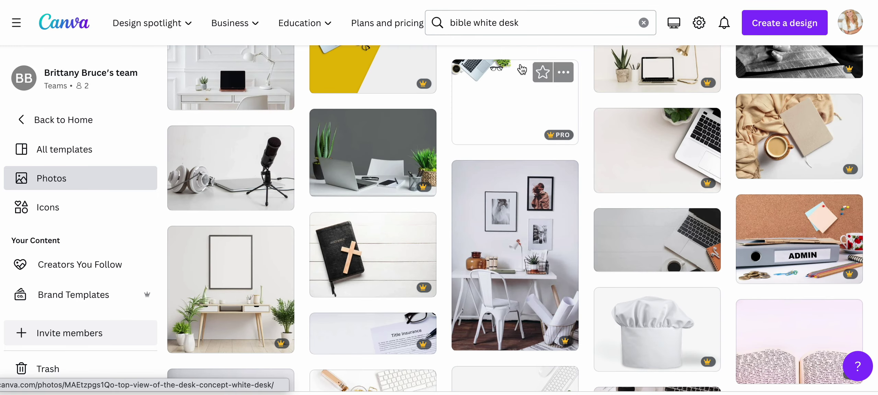
# - Search the photo library for "podcast" and look through the microphone and recording images
pyautogui.click(522, 24)
pyautogui.press('super+a')
pyautogui.write('podcast')
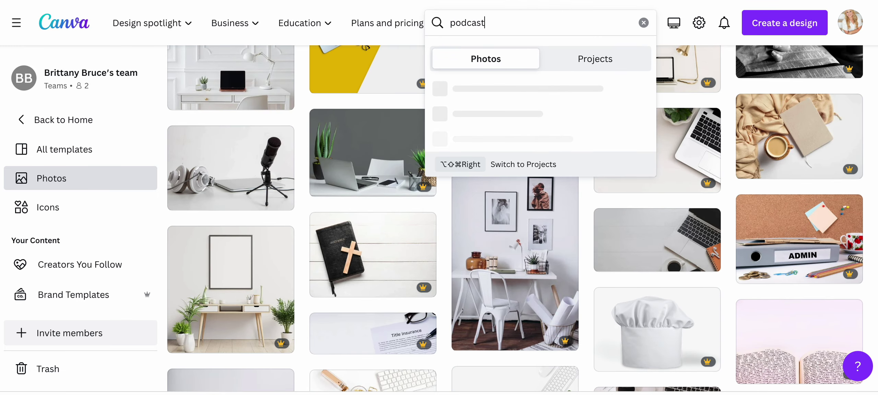
pyautogui.press('Return')
pyautogui.scroll(-4, 594, 167)
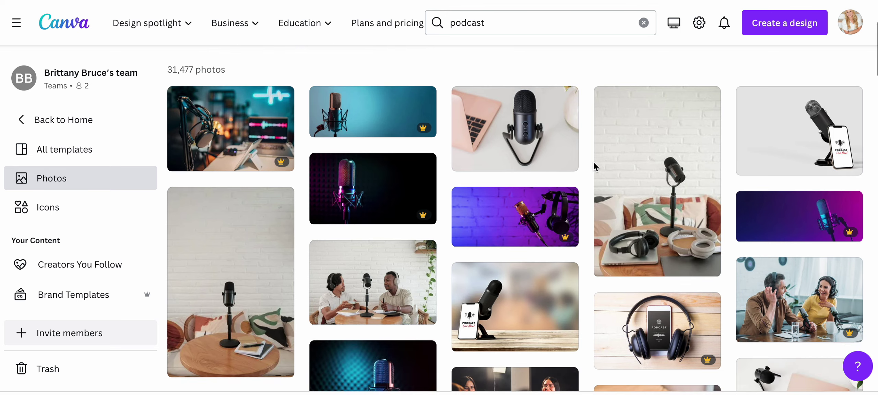
pyautogui.scroll(-7, 583, 257)
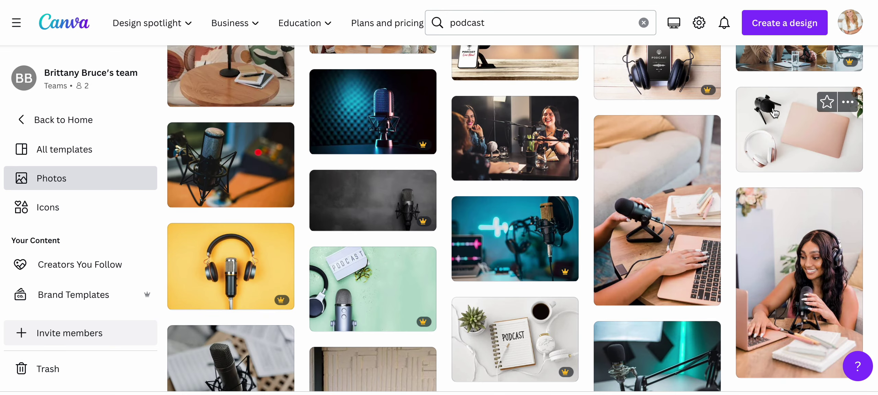
pyautogui.scroll(-12, 460, 311)
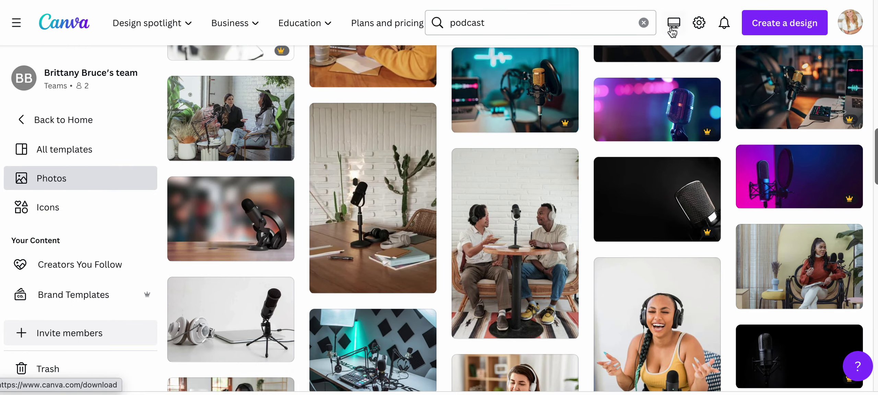
# - Return to the full template library and search it for "reels"
pyautogui.click(68, 150)
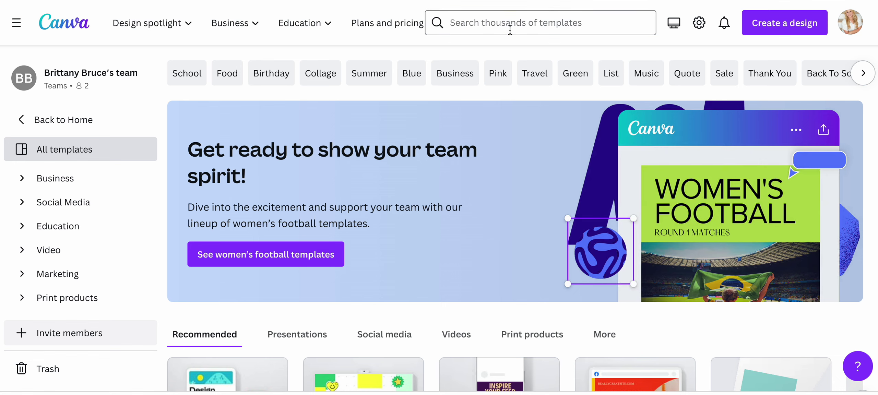
pyautogui.click(510, 30)
pyautogui.write('ree')
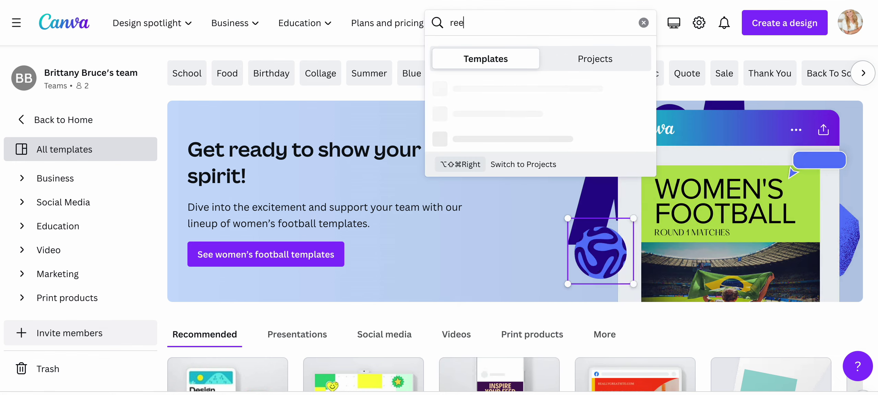
pyautogui.write('ls')
pyautogui.press('Return')
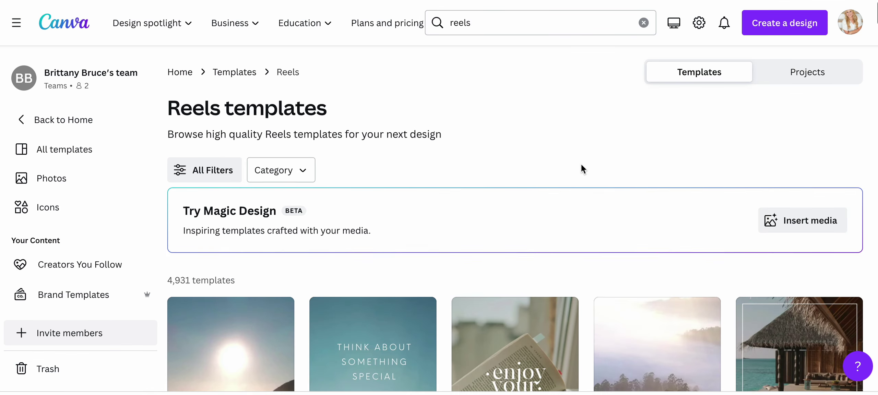
# - Preview the animations of the first three reels templates, including the motivational travel and white minimalist designs
pyautogui.scroll(-5, 581, 168)
pyautogui.moveTo(386, 173)
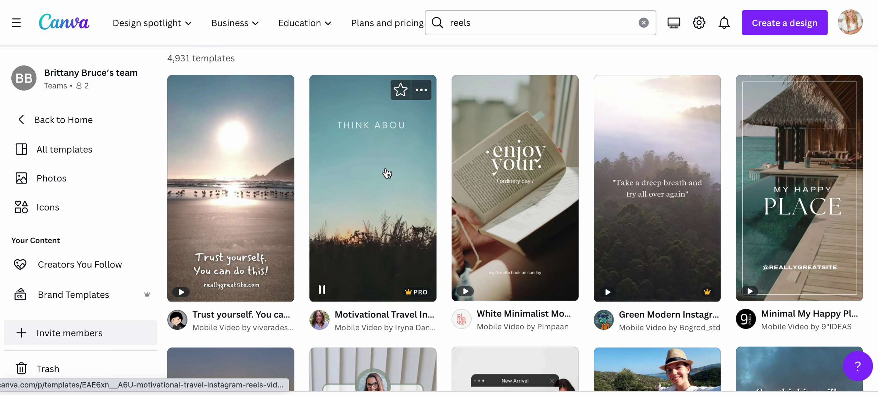
pyautogui.moveTo(258, 217)
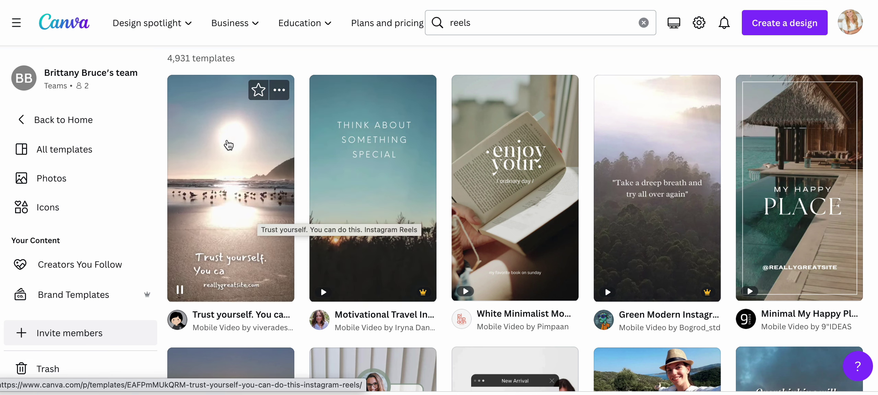
pyautogui.moveTo(382, 185)
pyautogui.moveTo(510, 182)
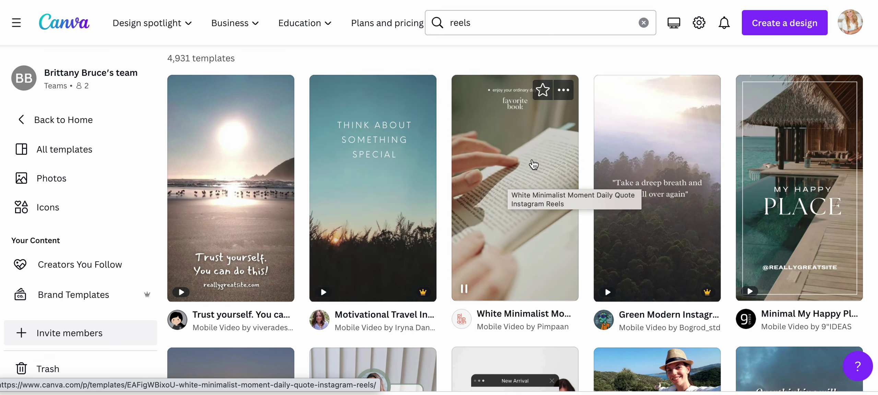
# - Preview the Green Modern reels template and look through more reels designs further down the list
pyautogui.moveTo(621, 194)
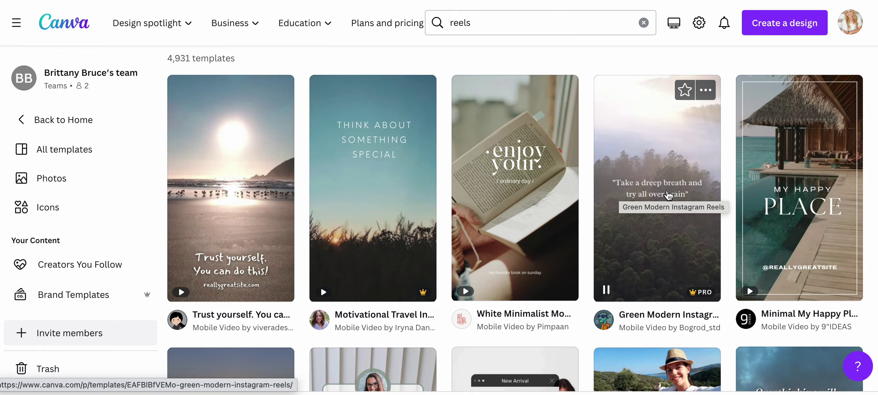
pyautogui.scroll(-10, 668, 195)
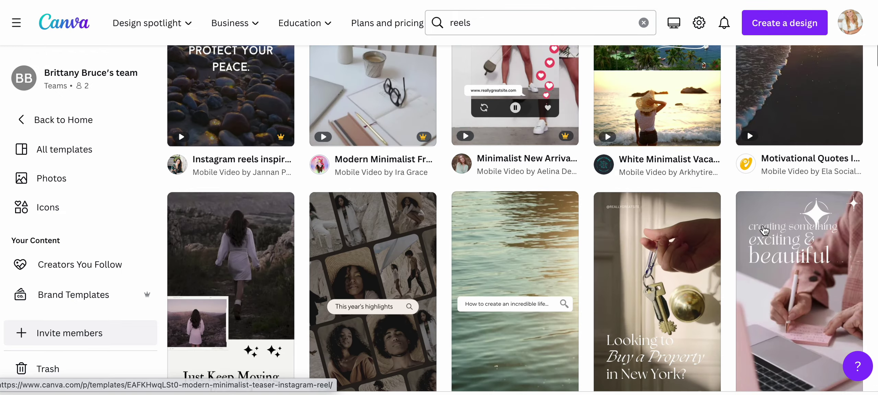
pyautogui.scroll(-4, 764, 230)
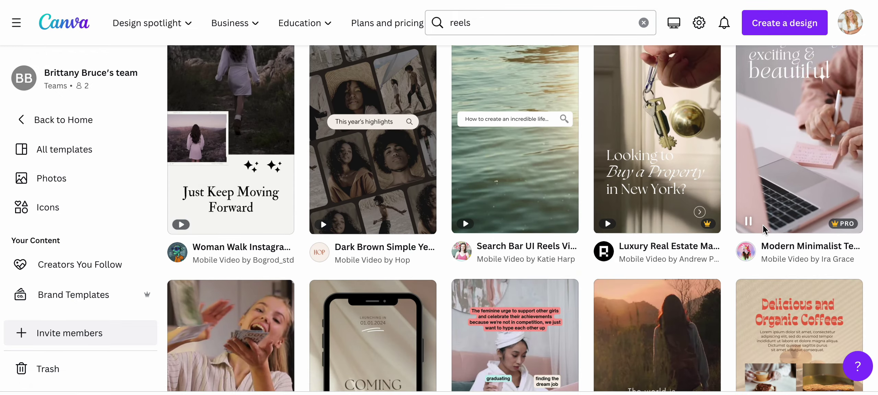
# - Search the templates for "podcast episode" and look through the episode announcement designs
pyautogui.scroll(14, 763, 225)
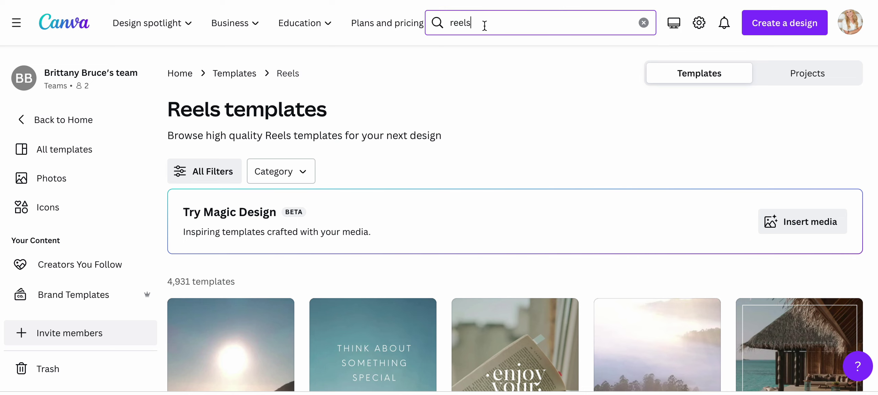
pyautogui.click(484, 26)
pyautogui.press('BackSpace')
pyautogui.write('podc')
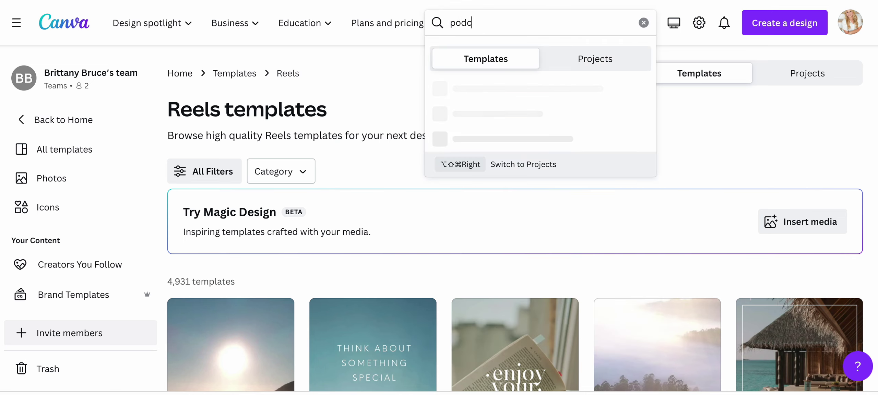
pyautogui.write('ast episode')
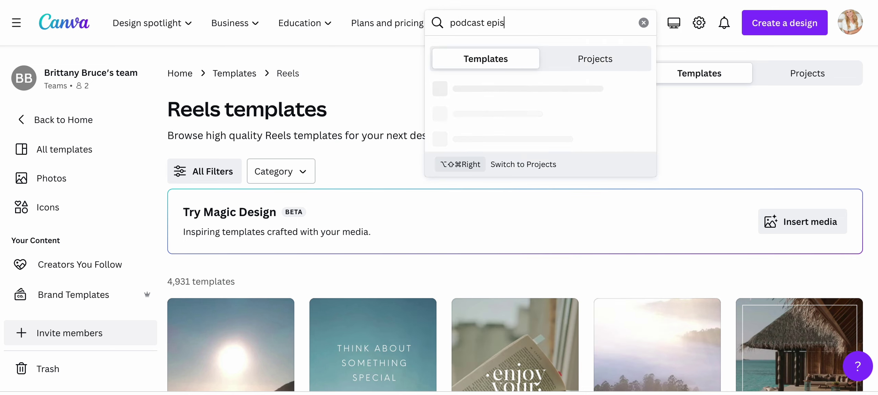
pyautogui.press('Return')
pyautogui.scroll(-5, 611, 204)
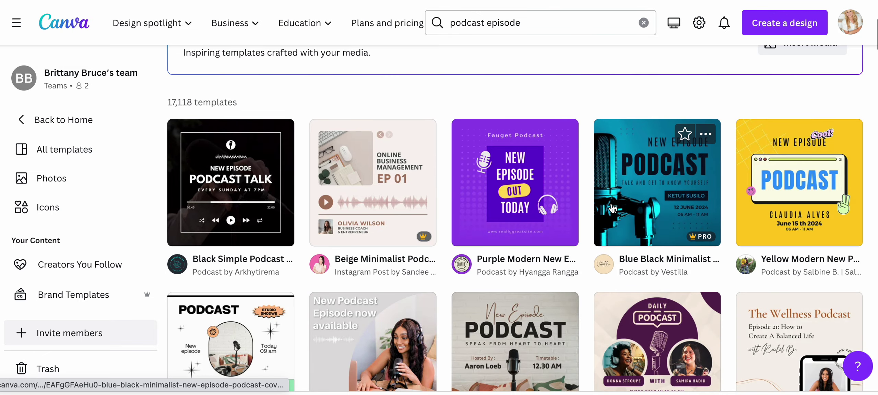
pyautogui.scroll(-5, 691, 211)
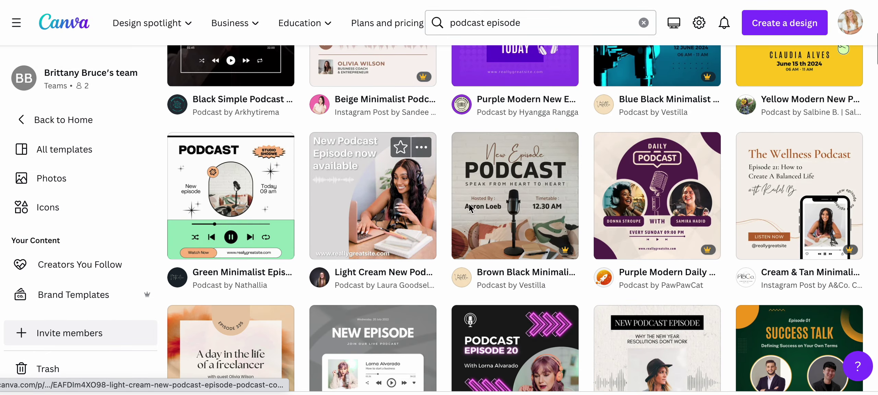
pyautogui.scroll(-6, 470, 207)
# - Search the templates for "youtube banner" and browse the channel banner designs
pyautogui.moveTo(543, 21); pyautogui.dragTo(449, 21)
pyautogui.write('youtube bann')
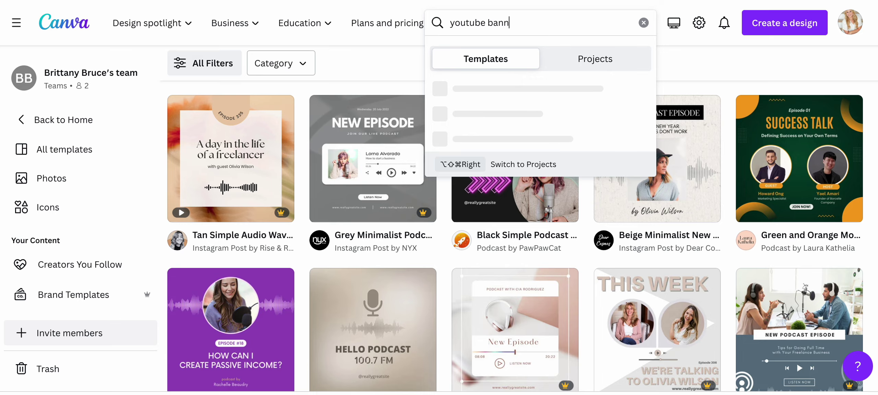
pyautogui.write('er')
pyautogui.press('Return')
pyautogui.scroll(-7, 585, 215)
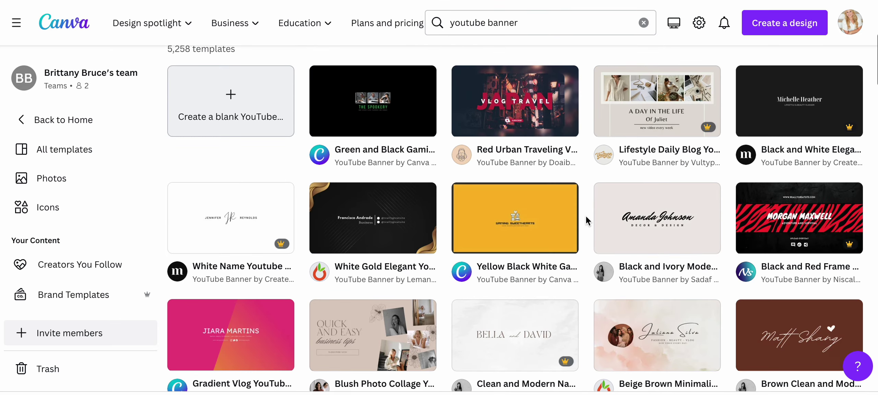
pyautogui.scroll(-19, 586, 216)
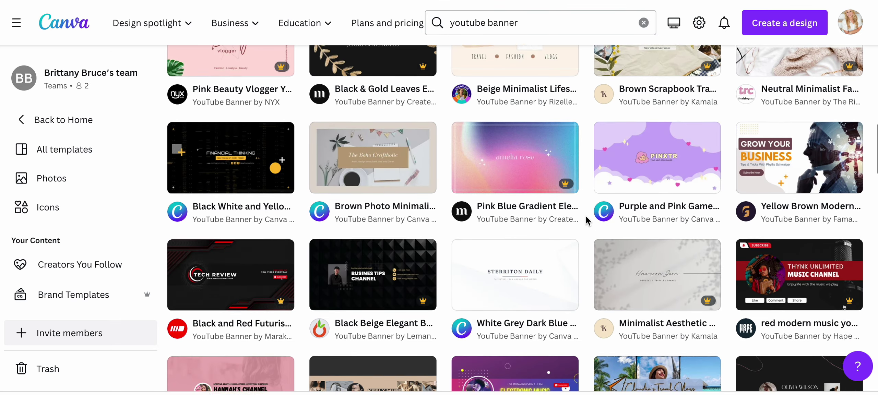
# - Broaden the template search to "youtube" and look through the thumbnails, intros and other video designs
pyautogui.doubleClick(498, 23)
pyautogui.press('BackSpace')
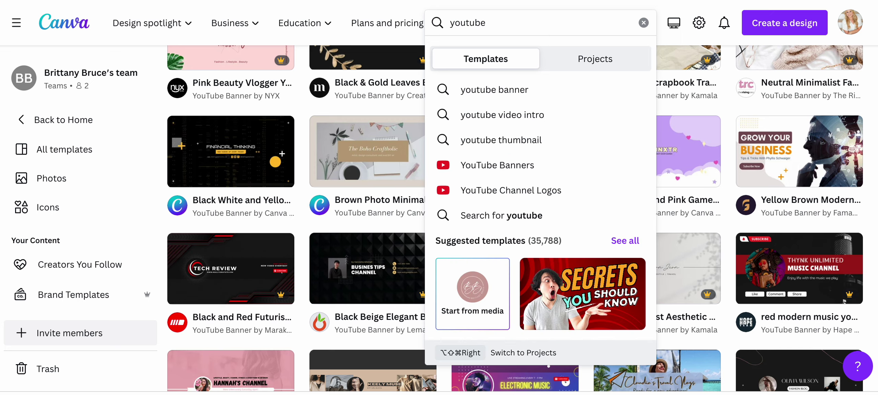
pyautogui.press('Return')
pyautogui.scroll(-9, 549, 213)
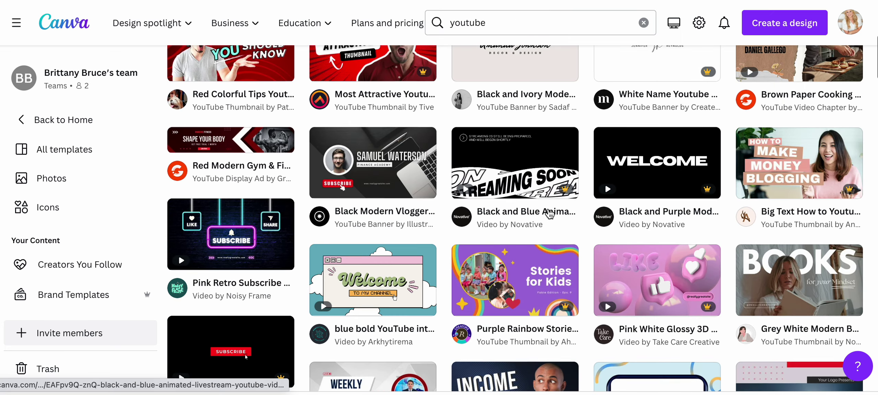
pyautogui.scroll(3, 549, 213)
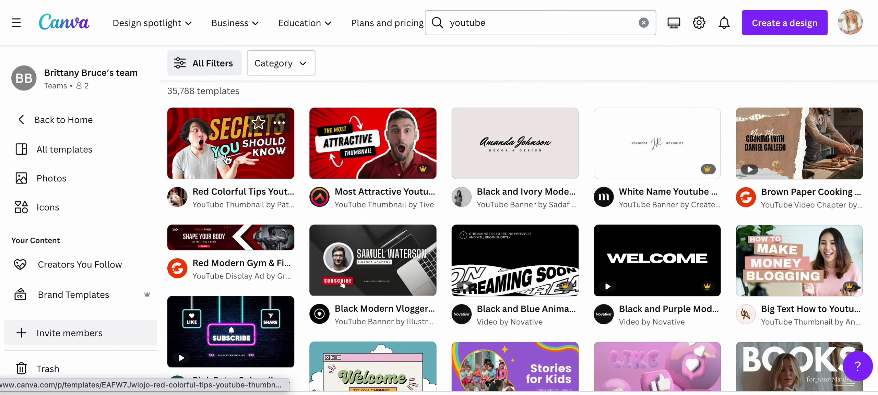
pyautogui.scroll(-4, 605, 233)
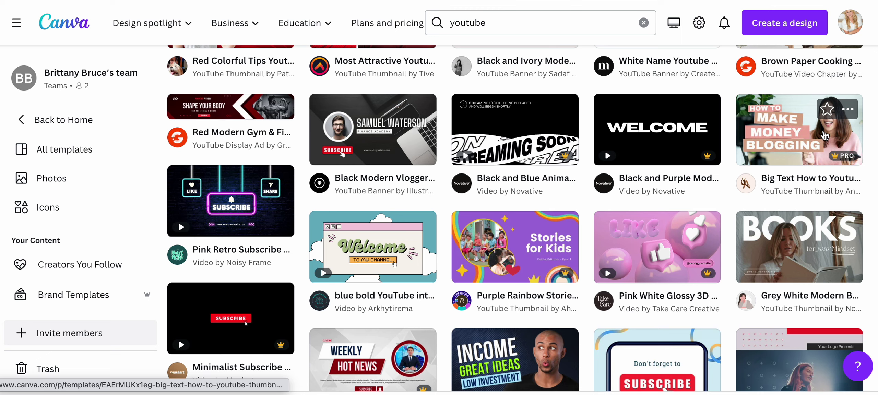
pyautogui.scroll(-15, 648, 305)
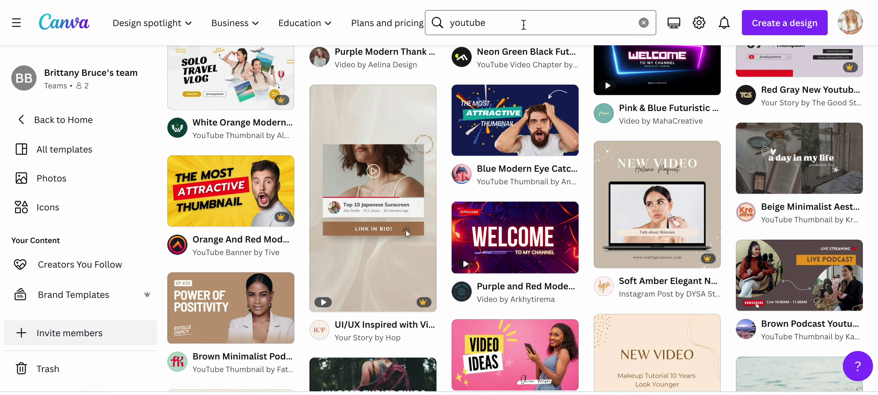
# - Search the templates for "youtube logo" and look over the logo designs
pyautogui.click(524, 24)
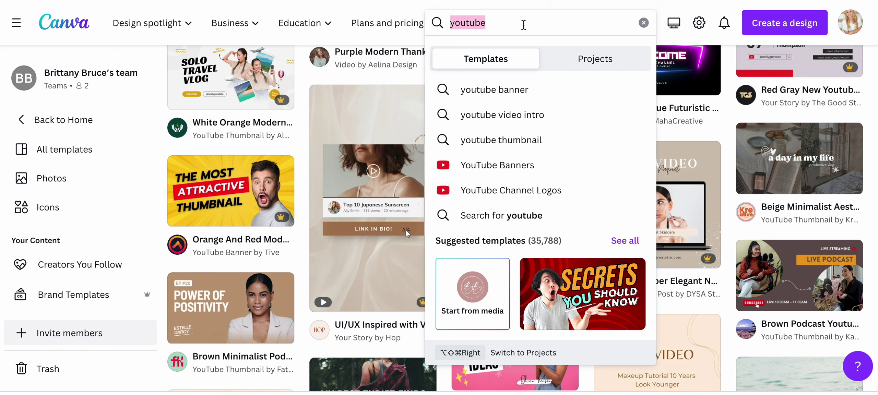
pyautogui.write('youtube logo')
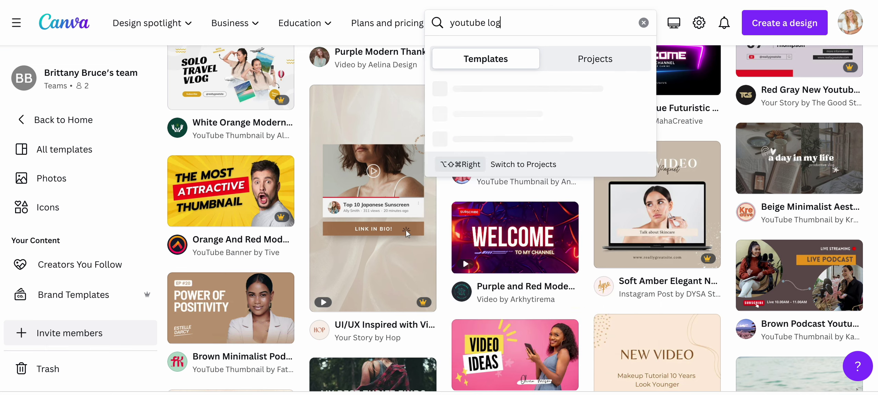
pyautogui.press('Return')
pyautogui.scroll(-20, 562, 182)
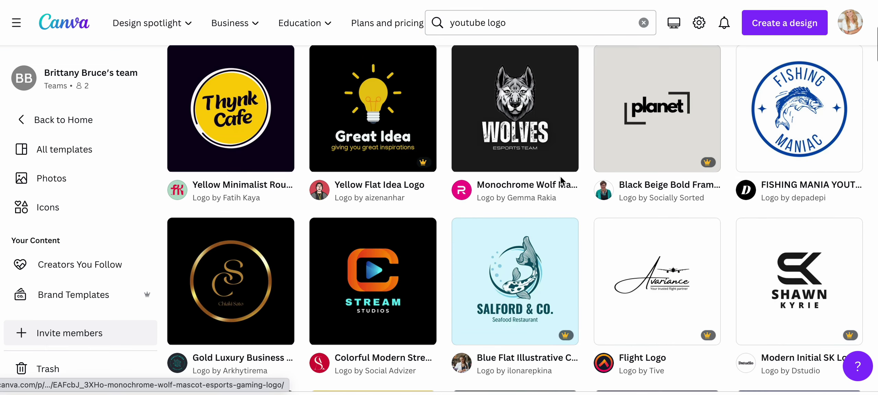
# - Search the templates for "facebook", open the suggested Facebook Ads category and browse its ad designs
pyautogui.scroll(20, 559, 182)
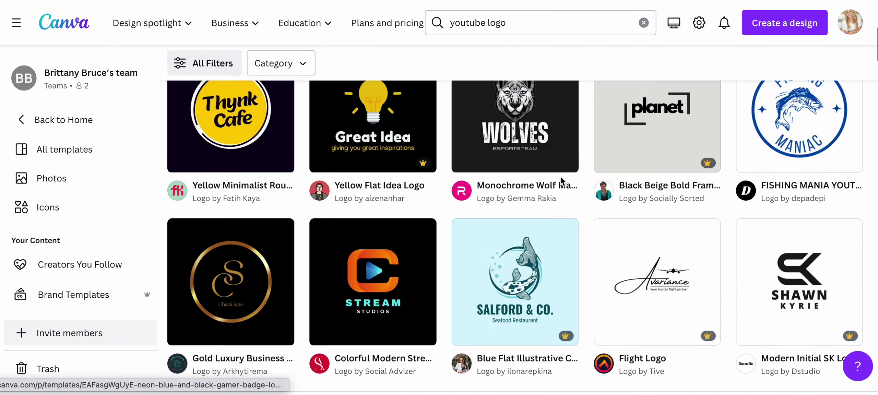
pyautogui.click(529, 31)
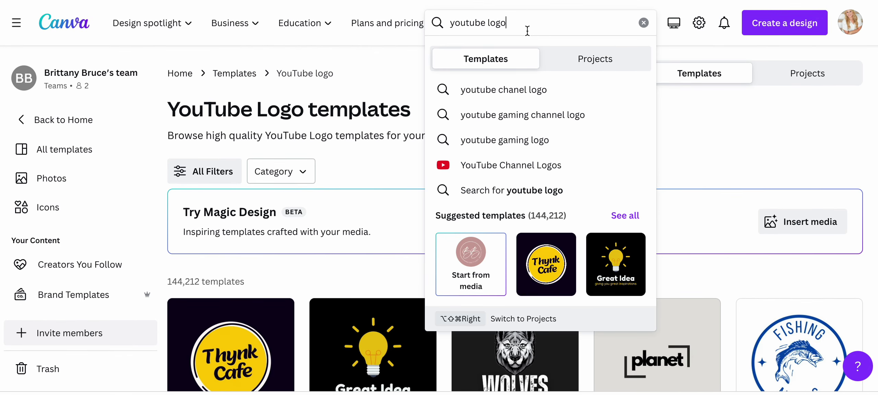
pyautogui.write('facebook')
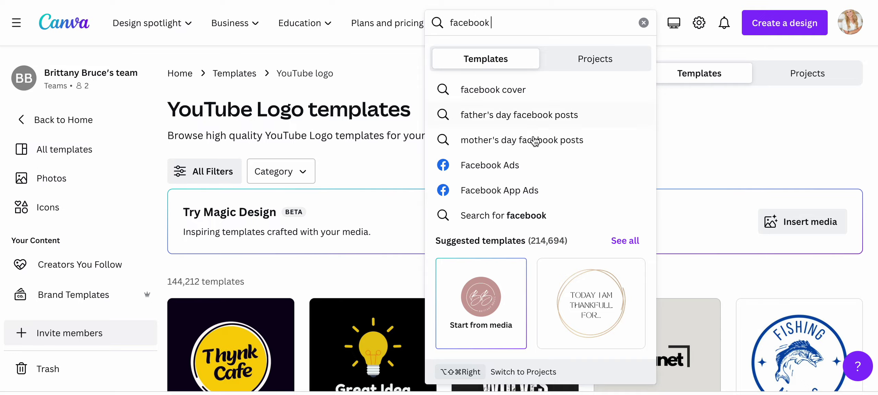
pyautogui.click(538, 165)
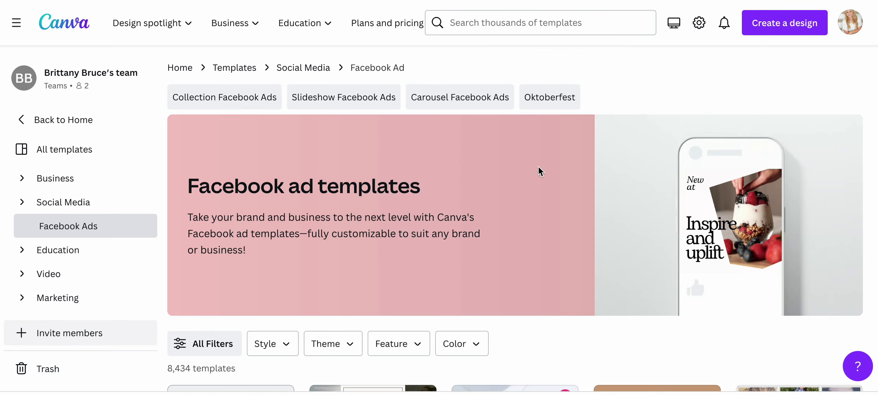
pyautogui.scroll(-8, 539, 167)
pyautogui.scroll(-8, 540, 169)
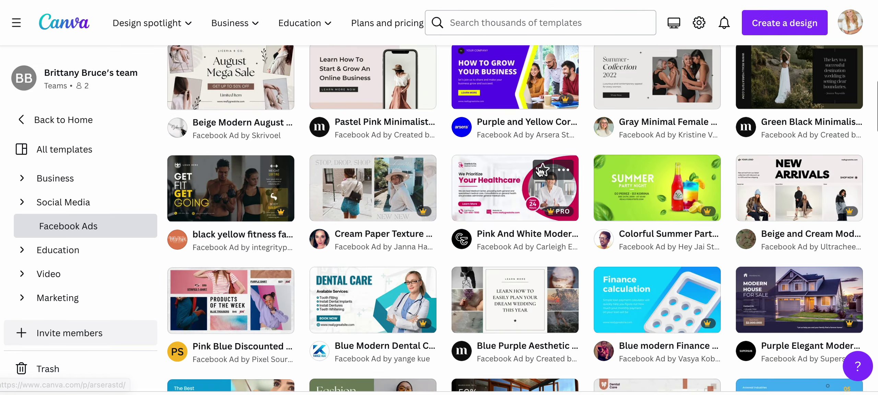
pyautogui.scroll(-5, 541, 170)
# - Open the suggested Instagram Post template category and browse its post designs
pyautogui.scroll(20, 543, 147)
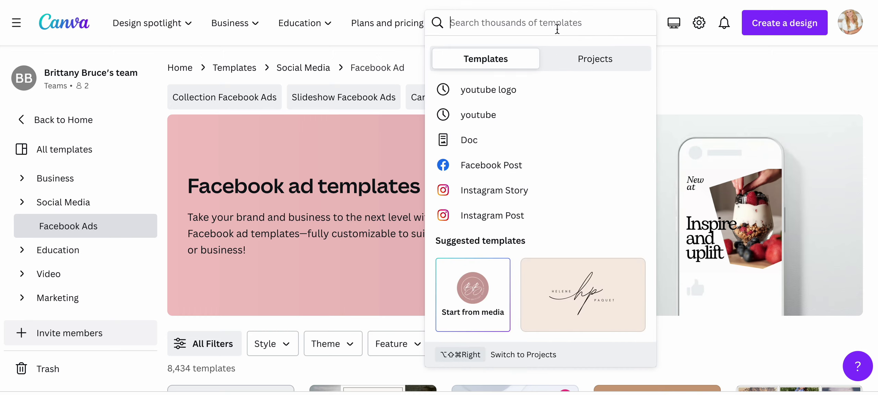
pyautogui.click(518, 207)
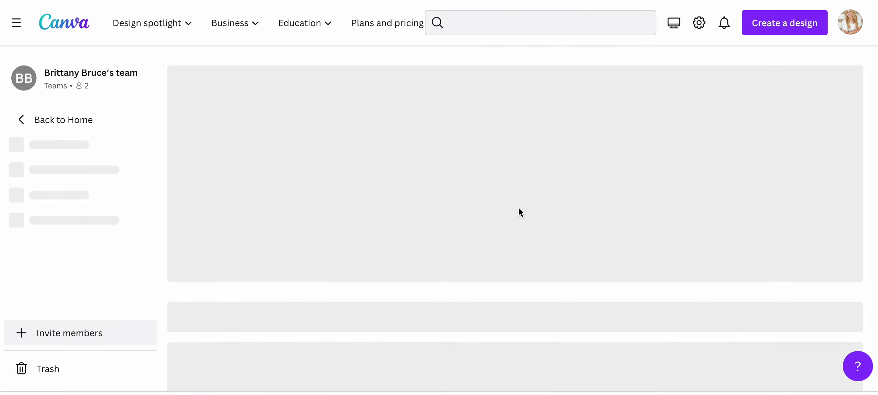
pyautogui.scroll(-15, 520, 212)
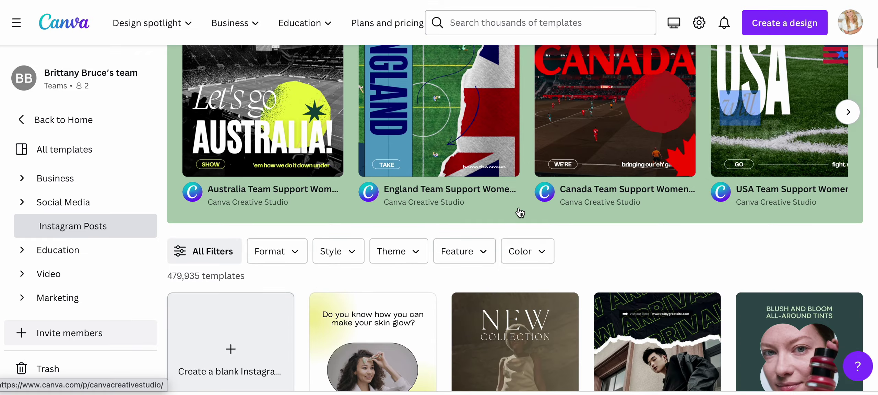
pyautogui.scroll(-5, 520, 213)
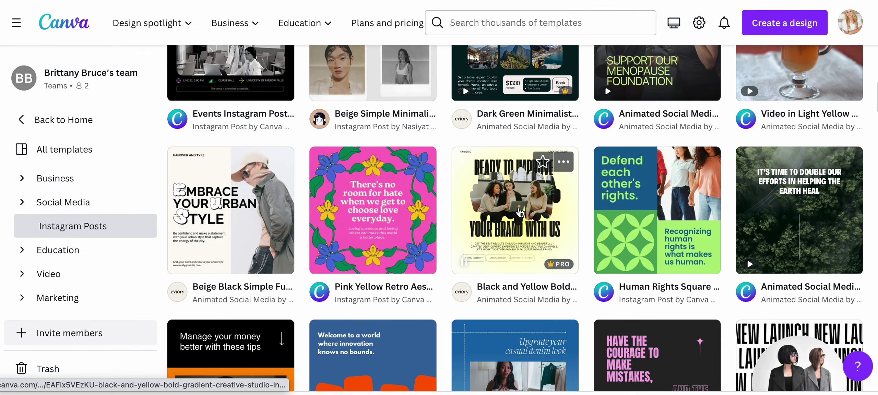
pyautogui.scroll(-5, 520, 213)
pyautogui.scroll(-5, 520, 212)
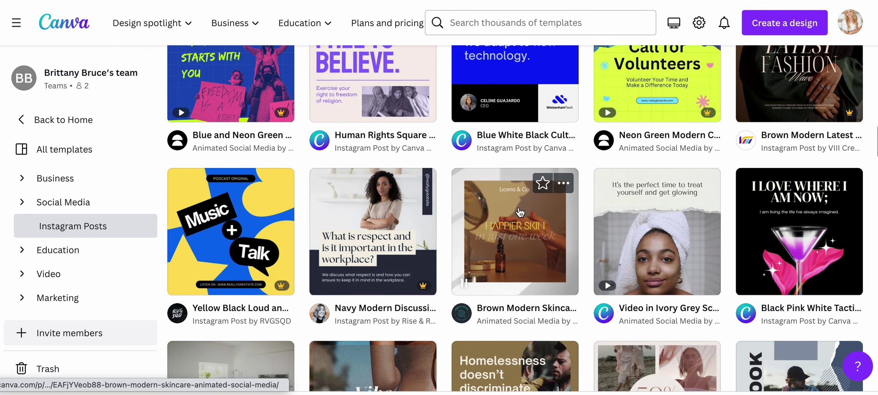
pyautogui.scroll(-5, 520, 213)
pyautogui.scroll(-5, 520, 213)
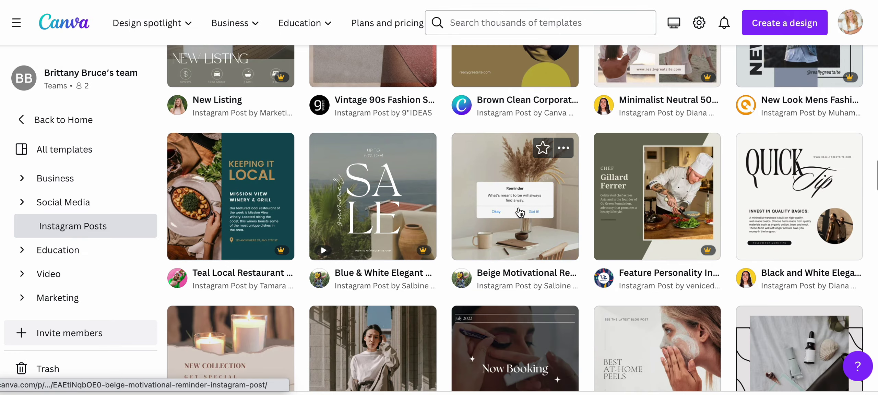
# - Search the templates for "carousel" and open the suggested "carousel instagram posts" results
pyautogui.scroll(5, 505, 285)
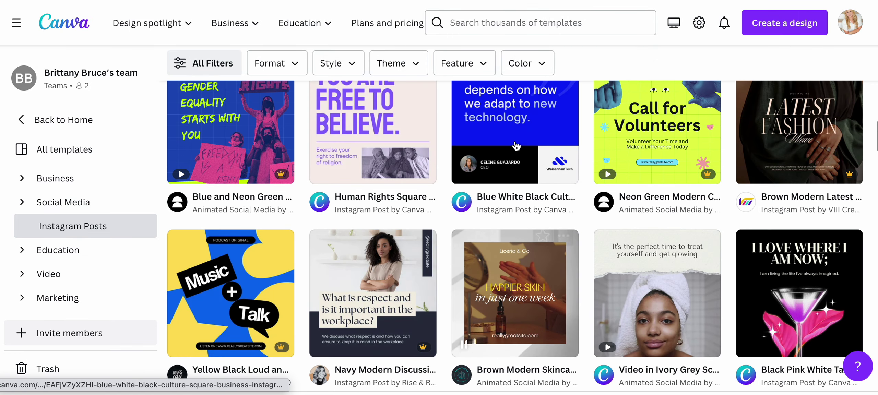
pyautogui.click(510, 29)
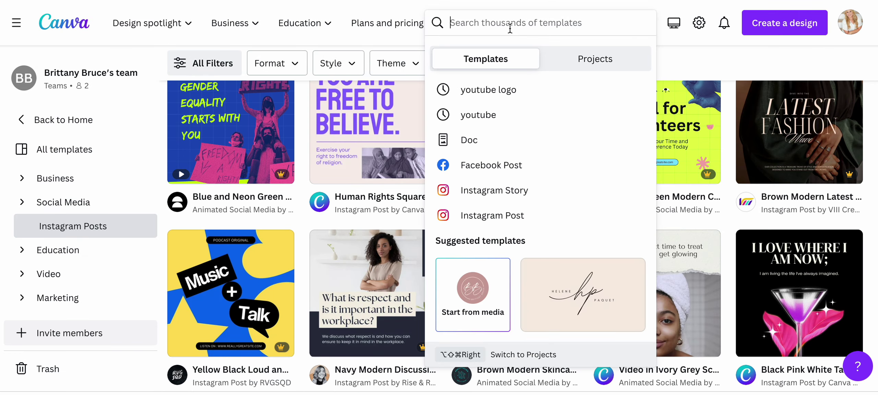
pyautogui.write('car')
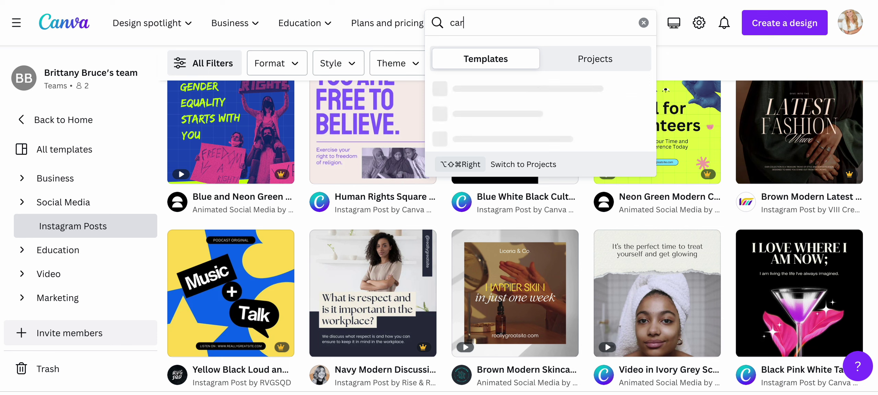
pyautogui.write('ou')
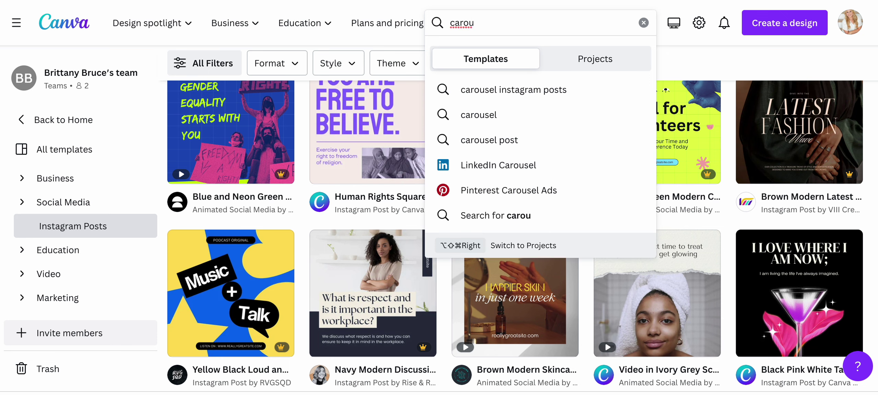
pyautogui.write('sel')
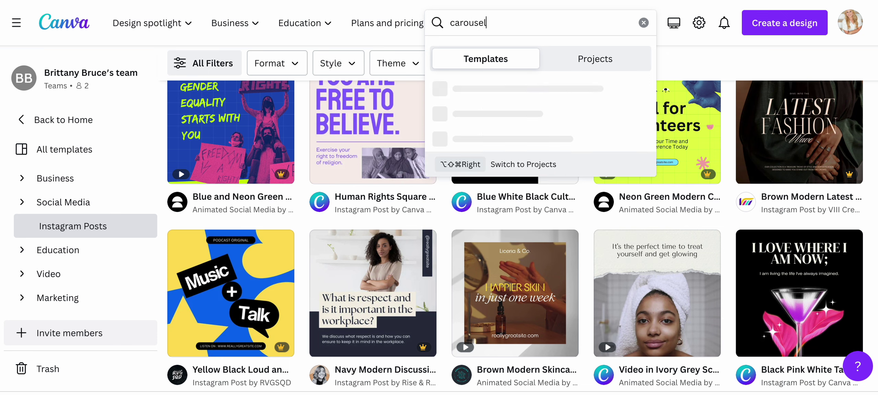
pyautogui.click(530, 89)
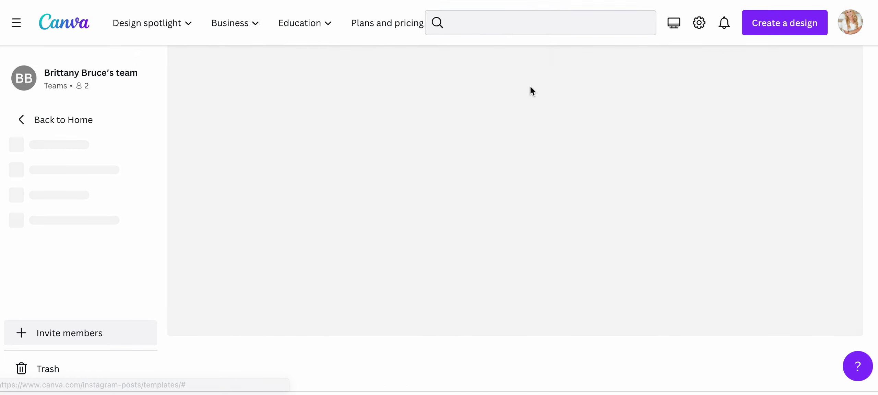
# - Browse the carousel Instagram post templates and examine their multi-page designs
pyautogui.scroll(-6, 546, 140)
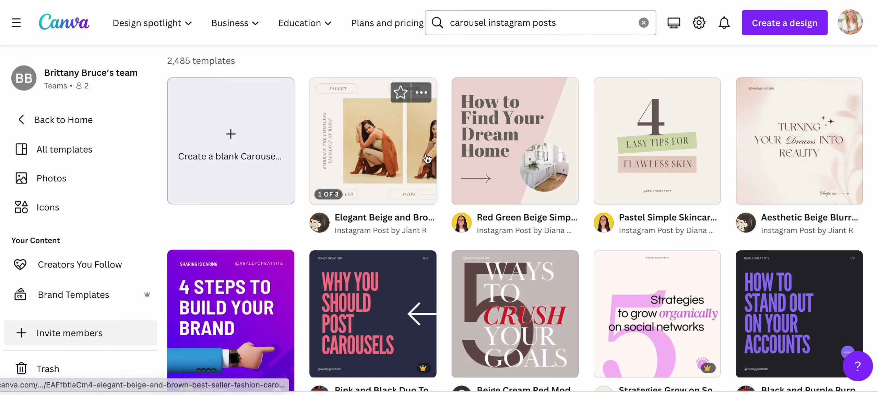
pyautogui.scroll(-15, 509, 207)
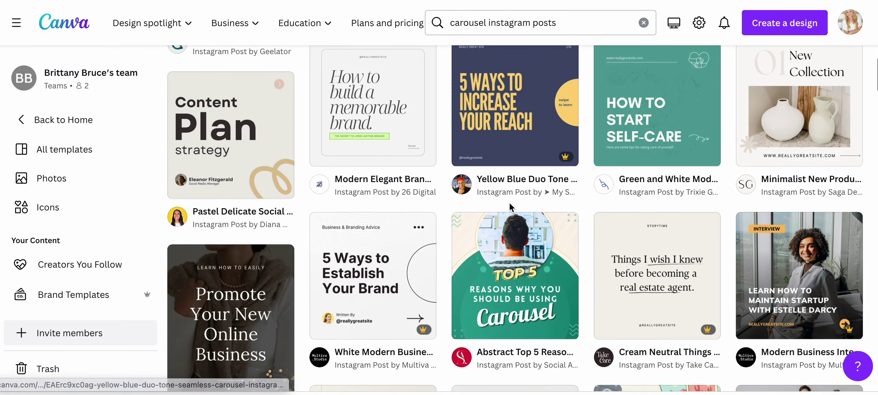
pyautogui.scroll(2, 510, 207)
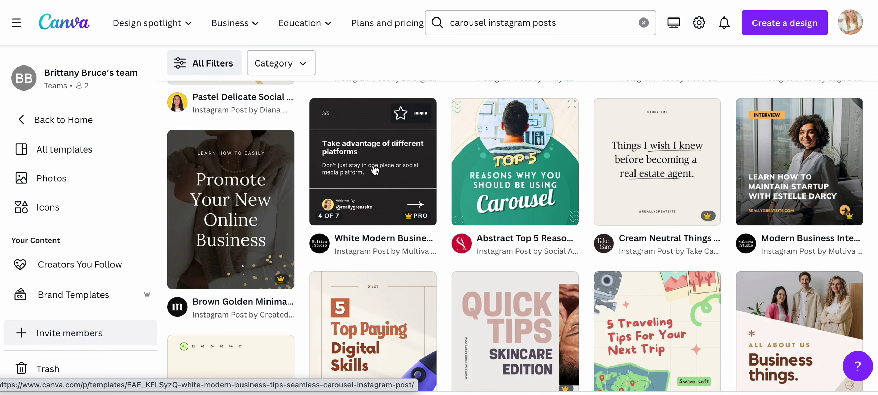
pyautogui.scroll(-5, 374, 170)
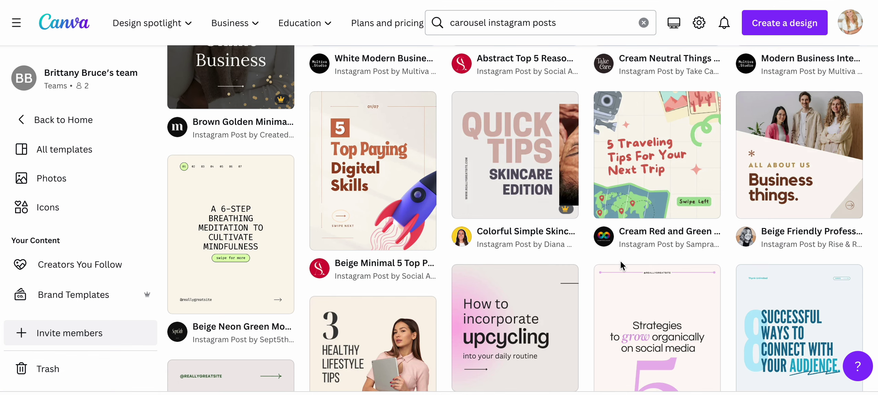
pyautogui.scroll(-10, 621, 266)
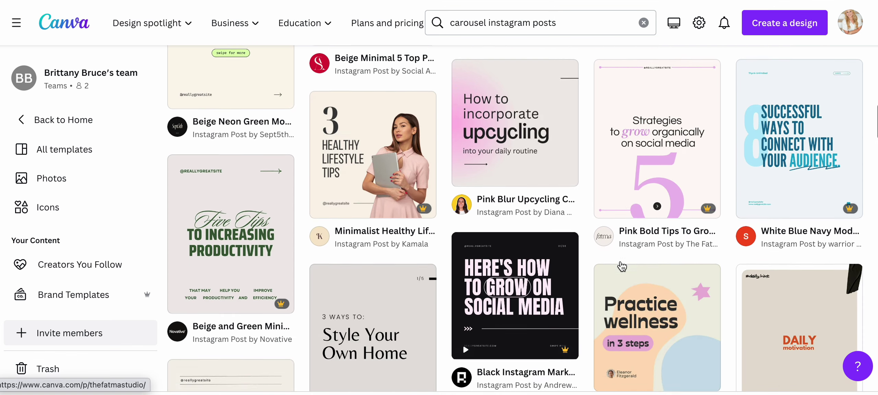
pyautogui.scroll(-5, 621, 266)
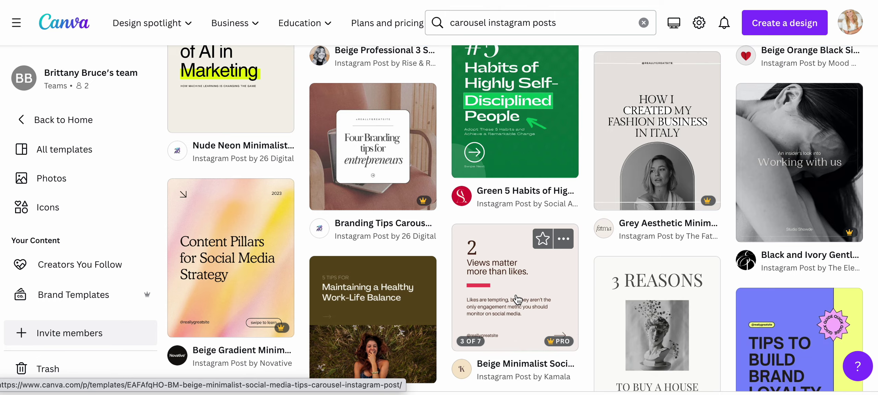
pyautogui.scroll(-6, 517, 300)
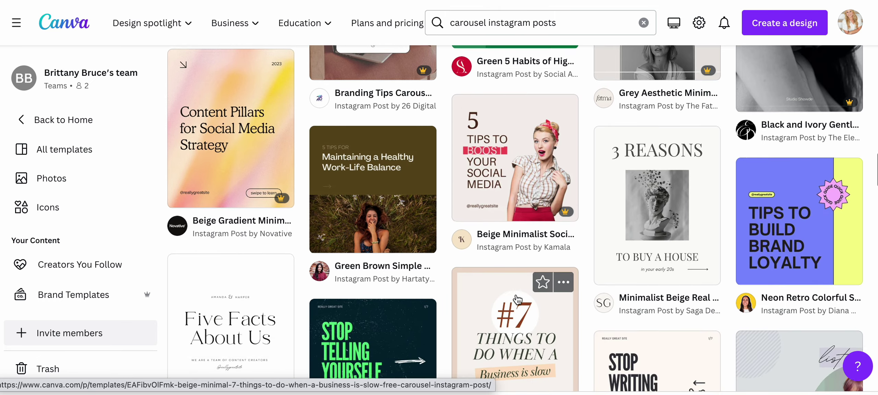
pyautogui.scroll(15, 517, 299)
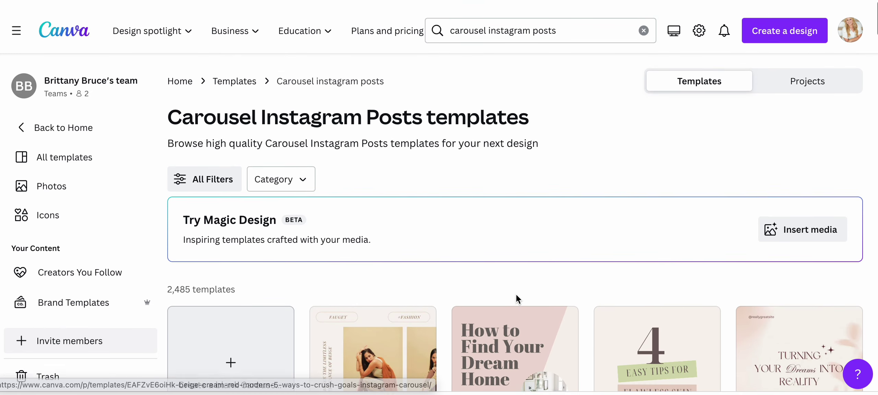
# - Clear the template search text and look over the first carousel designs again
pyautogui.doubleClick(551, 30)
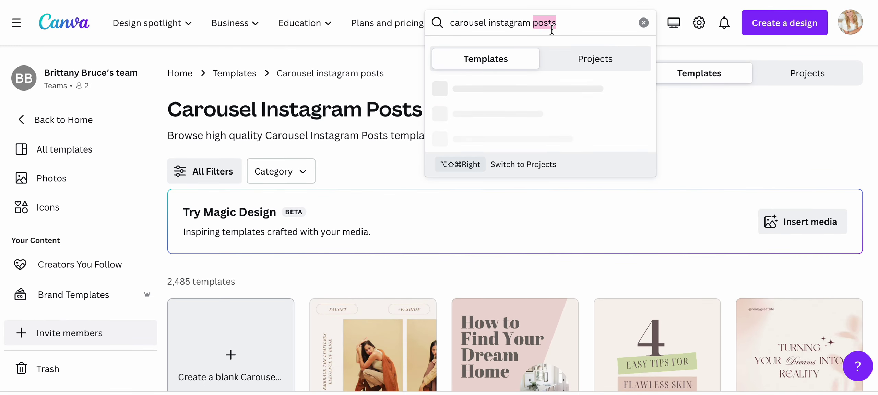
pyautogui.press('BackSpace')
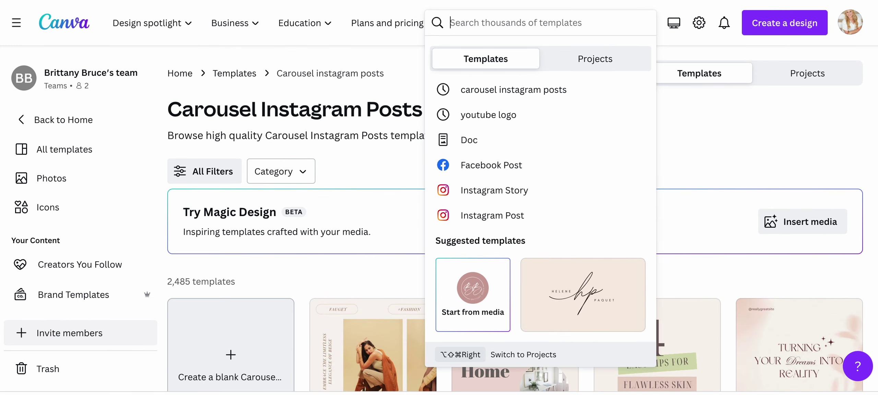
pyautogui.click(699, 161)
pyautogui.scroll(-9, 566, 278)
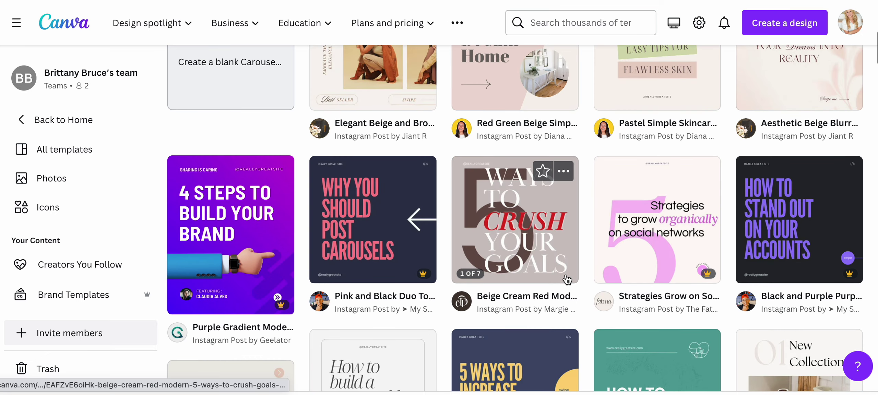
pyautogui.scroll(5, 566, 279)
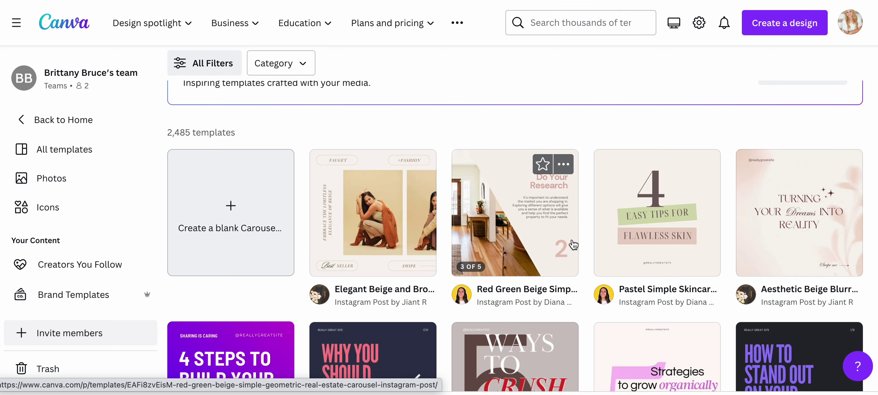
# - Open the Red Green Beige Simple Geometric Real Estate Carousel template for customizing and look at its pages
pyautogui.click(520, 235)
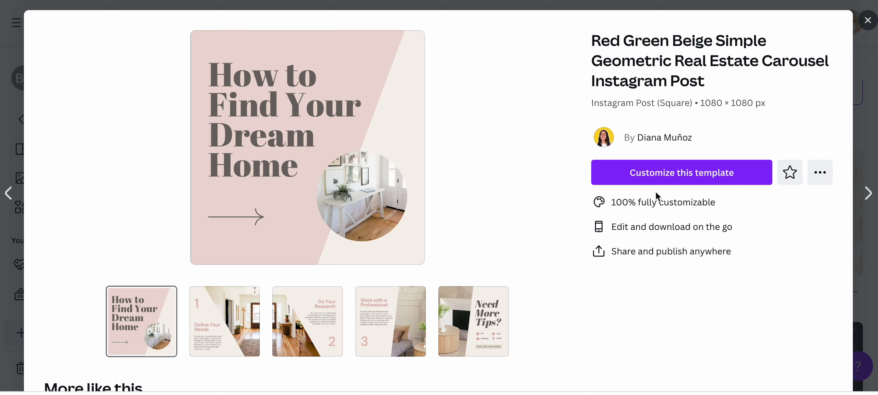
pyautogui.click(669, 176)
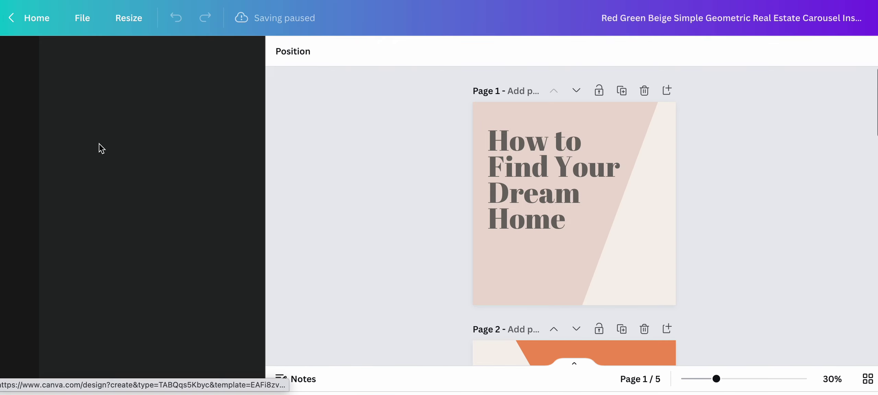
pyautogui.scroll(-5, 526, 297)
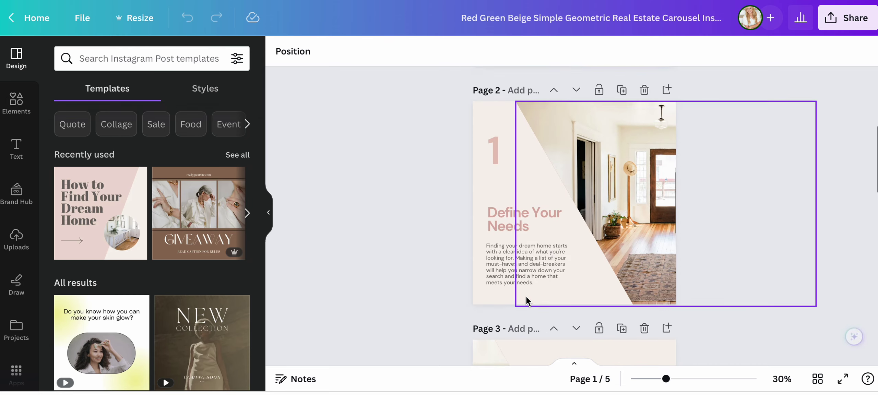
# - View the uploaded images, then open the stock photo library
pyautogui.click(17, 239)
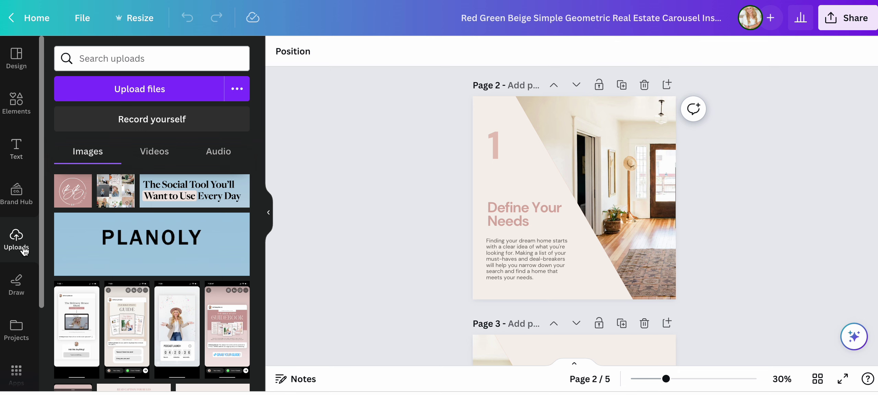
pyautogui.scroll(-3, 20, 291)
pyautogui.click(20, 325)
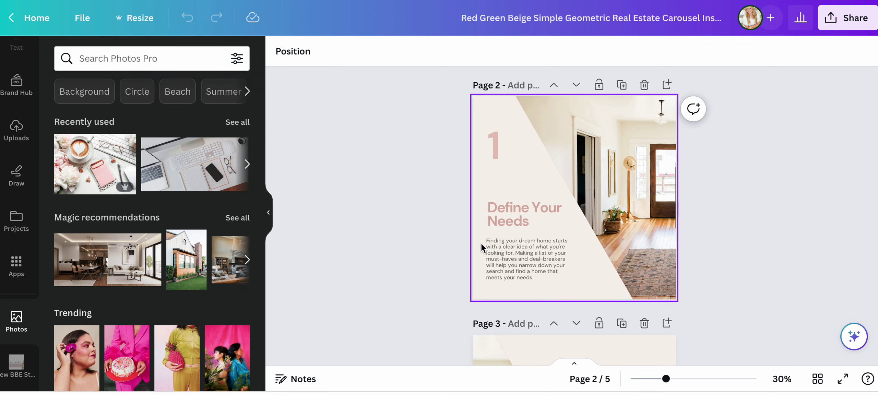
# - Search the stock photos for "dream home" and replace page 2's photo with the family facing a white house
pyautogui.scroll(5, 482, 247)
pyautogui.click(571, 264)
pyautogui.scroll(-3, 571, 264)
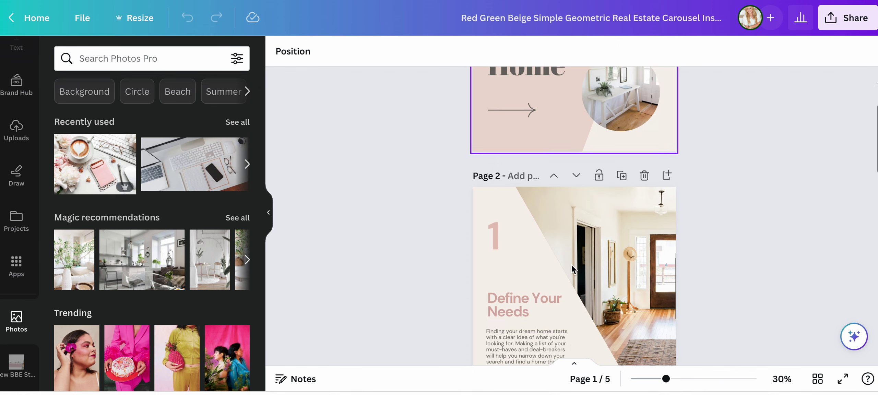
pyautogui.scroll(-2, 570, 265)
pyautogui.click(138, 59)
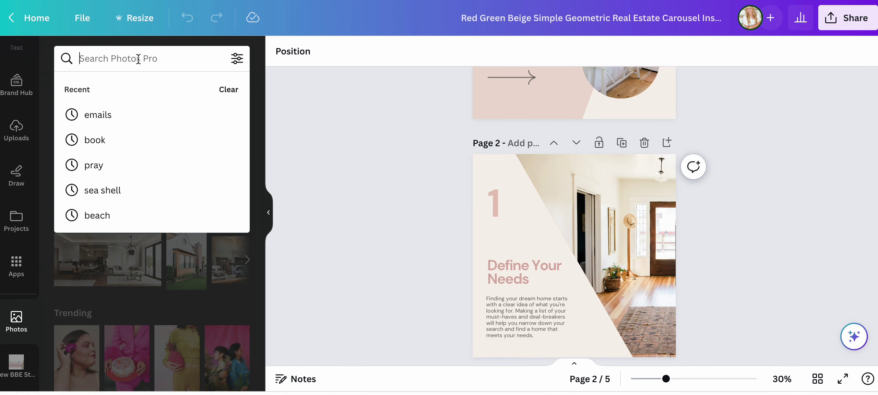
pyautogui.write('dream home')
pyautogui.press('Return')
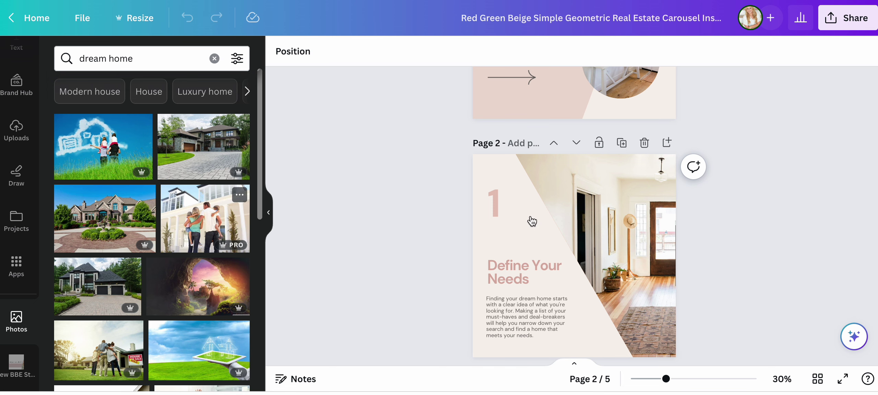
pyautogui.moveTo(532, 221); pyautogui.dragTo(622, 214)
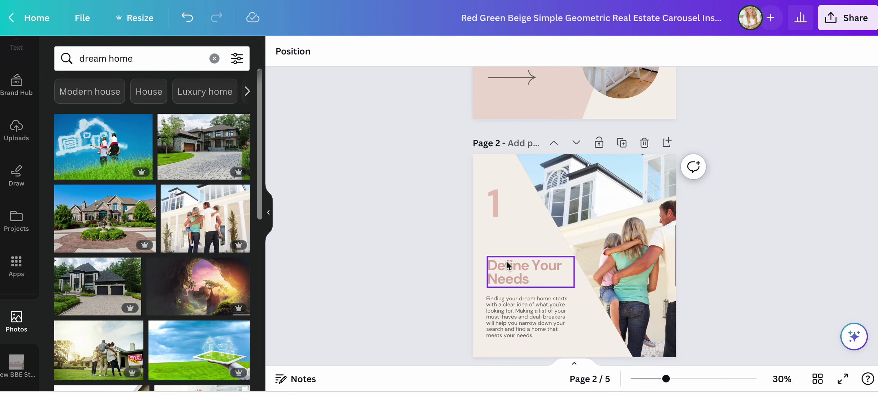
# - Look through more dream home photos, then search the stock photos for "white living room"
pyautogui.scroll(-5, 506, 260)
pyautogui.scroll(-5, 137, 308)
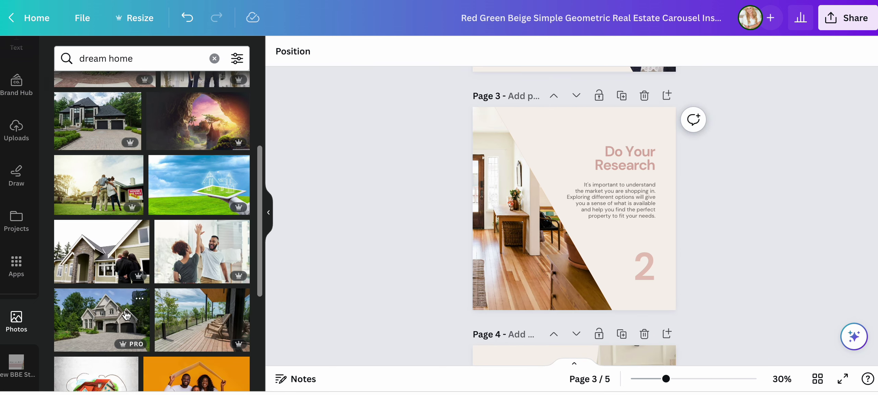
pyautogui.click(143, 59)
pyautogui.tripleClick(143, 58)
pyautogui.write('white ')
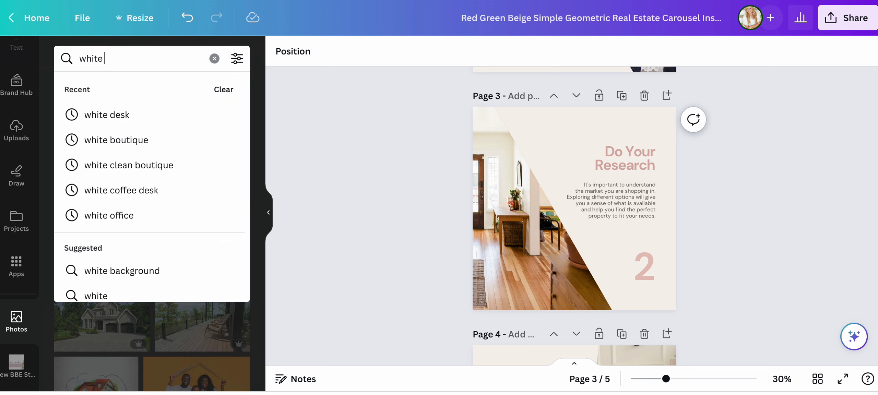
pyautogui.write('living room')
pyautogui.press('Return')
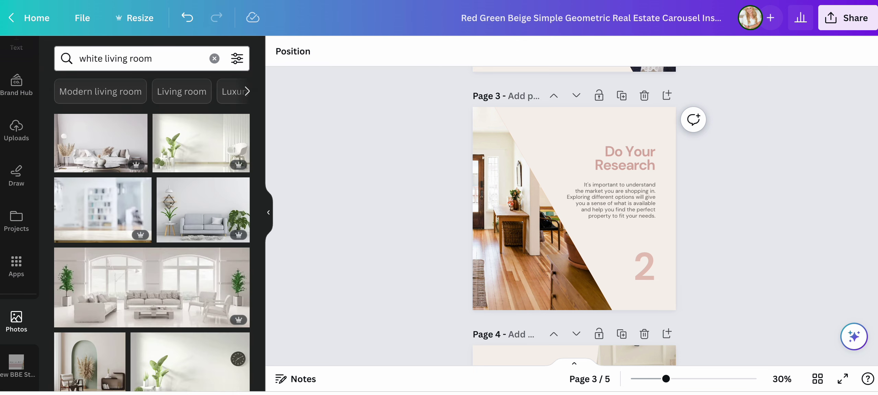
# - Replace page 3's photo with the wide white living room and page 4's with the sofa and dried plants photo
pyautogui.moveTo(156, 304); pyautogui.dragTo(501, 250)
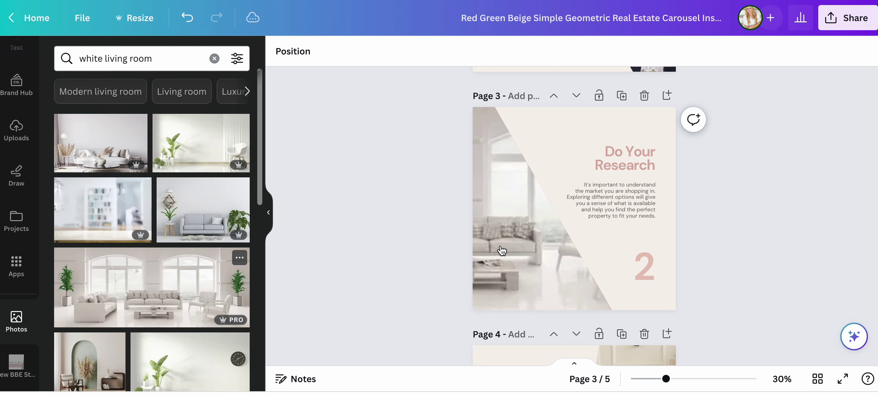
pyautogui.scroll(-5, 422, 283)
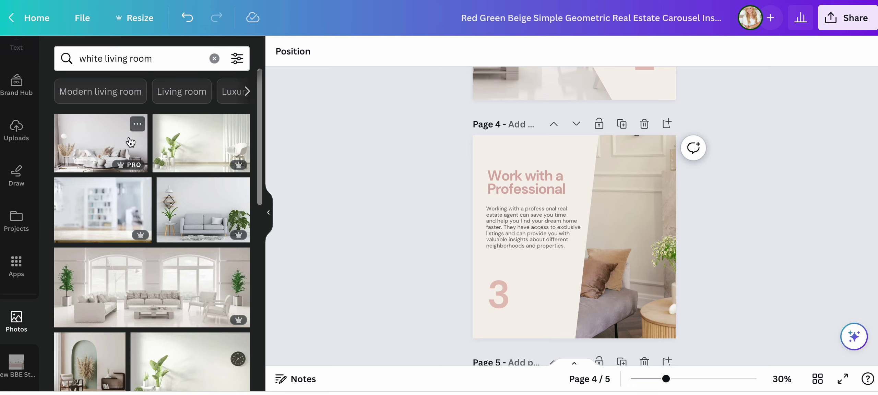
pyautogui.moveTo(130, 142); pyautogui.dragTo(630, 185)
# - Try the bright empty room with potted plants as page 5's photo and shift it within its frame
pyautogui.scroll(-7, 450, 226)
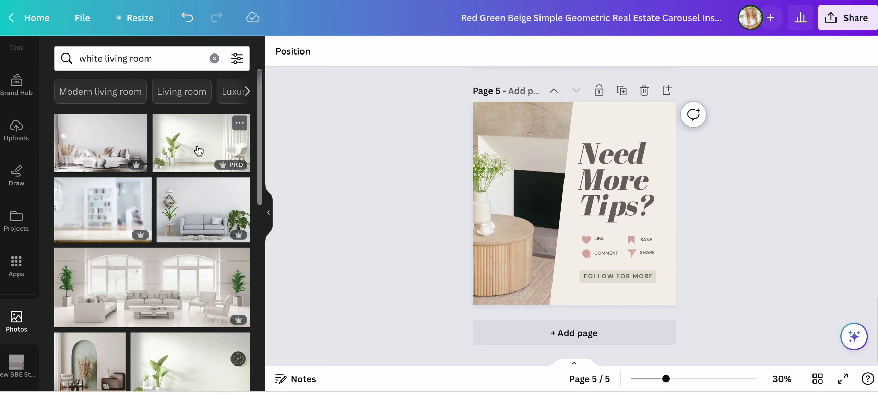
pyautogui.moveTo(198, 150); pyautogui.dragTo(535, 202)
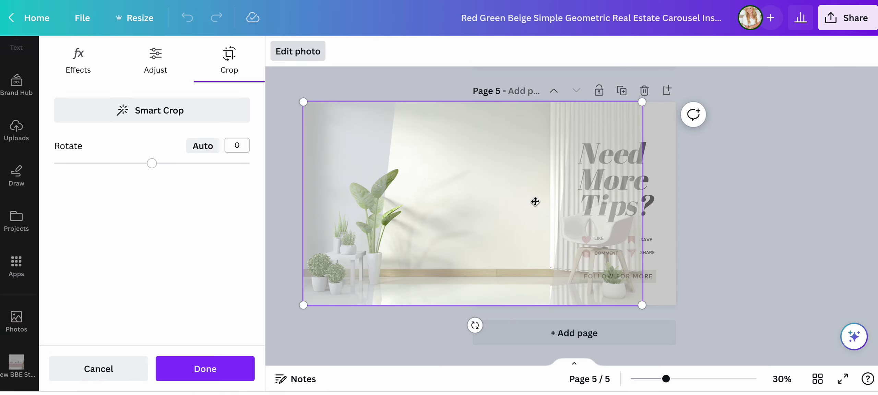
pyautogui.moveTo(535, 202); pyautogui.dragTo(637, 198)
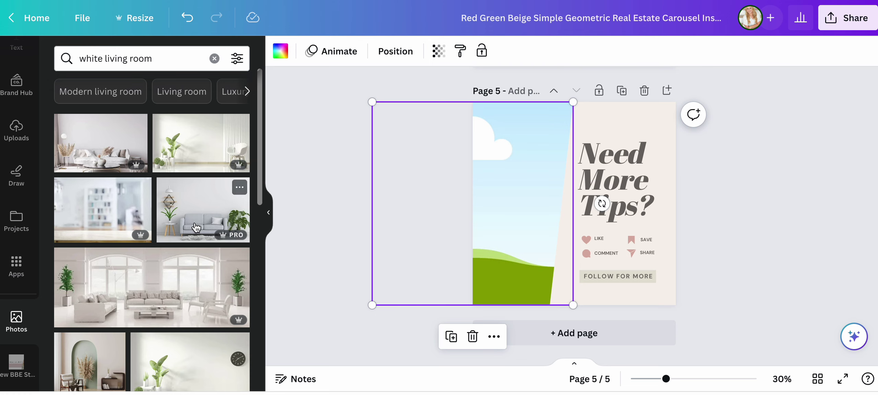
# - Fill page 5's photo frame with the grey sofa living room photo and reposition the crop onto the large leafy plant
pyautogui.moveTo(197, 226); pyautogui.dragTo(476, 223)
pyautogui.doubleClick(515, 222)
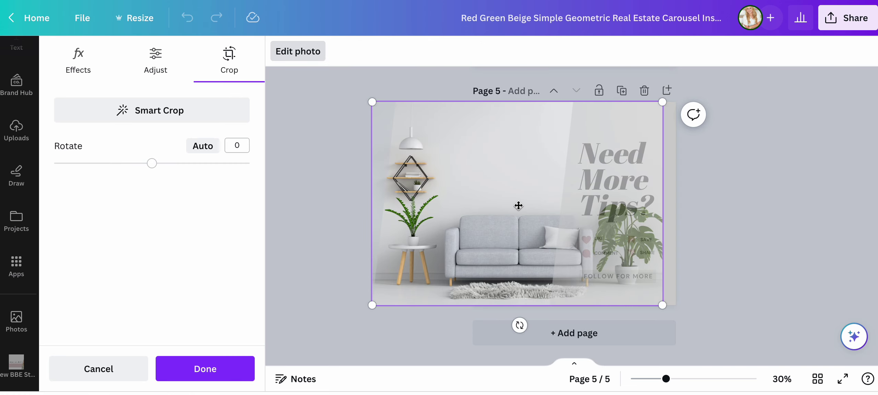
pyautogui.moveTo(518, 206); pyautogui.dragTo(399, 201)
pyautogui.click(760, 247)
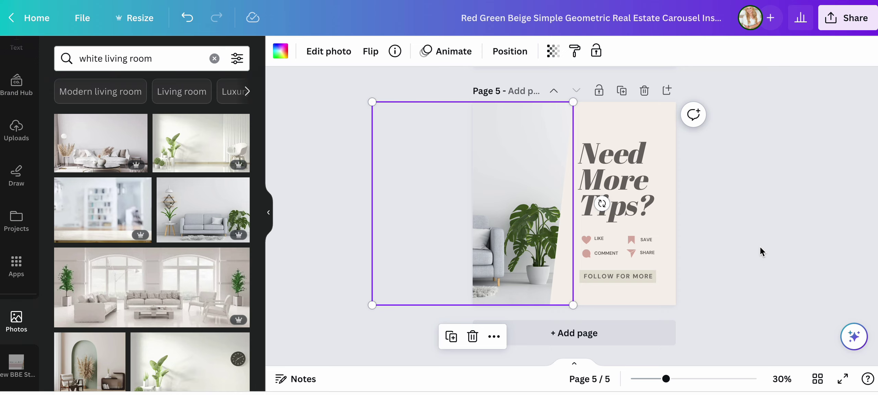
pyautogui.click(759, 252)
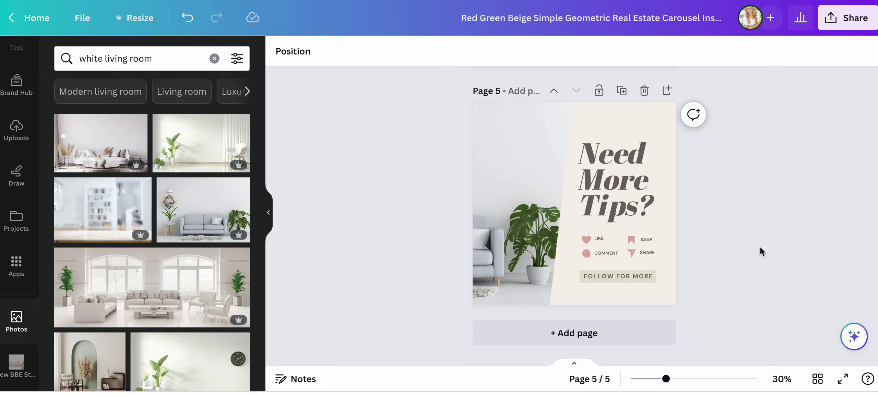
# - Rename the design as "Ig Carousel"
pyautogui.scroll(15, 760, 248)
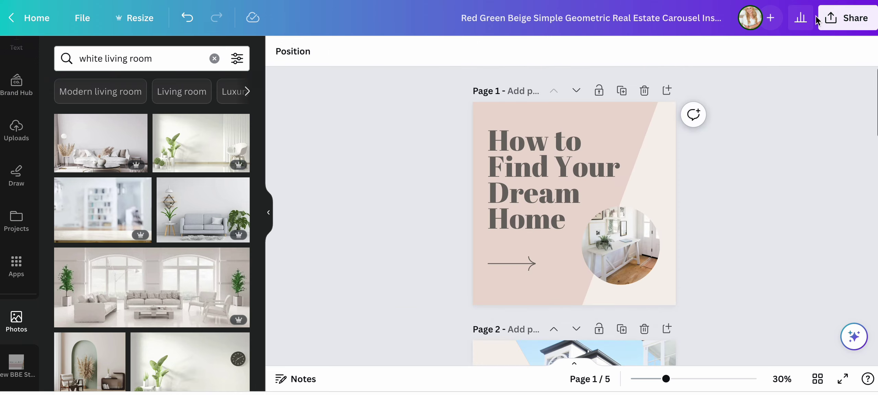
pyautogui.click(618, 21)
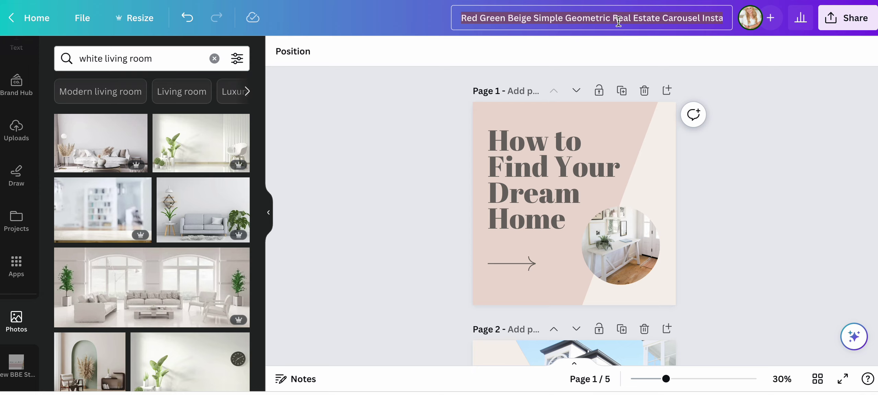
pyautogui.write('Ig C')
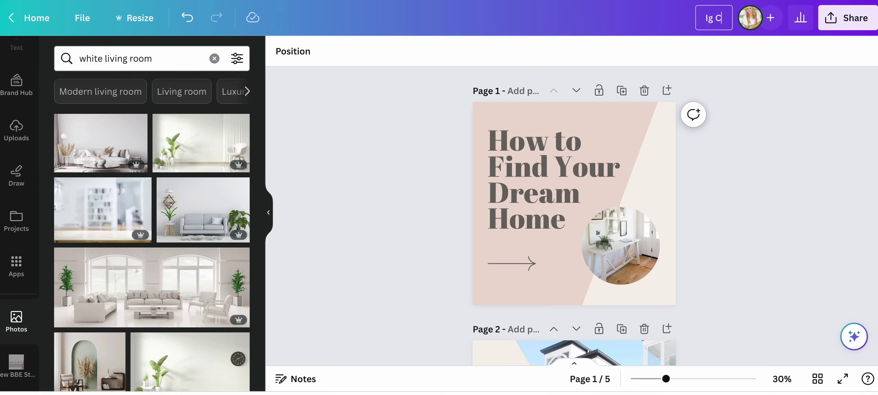
pyautogui.write('arousel')
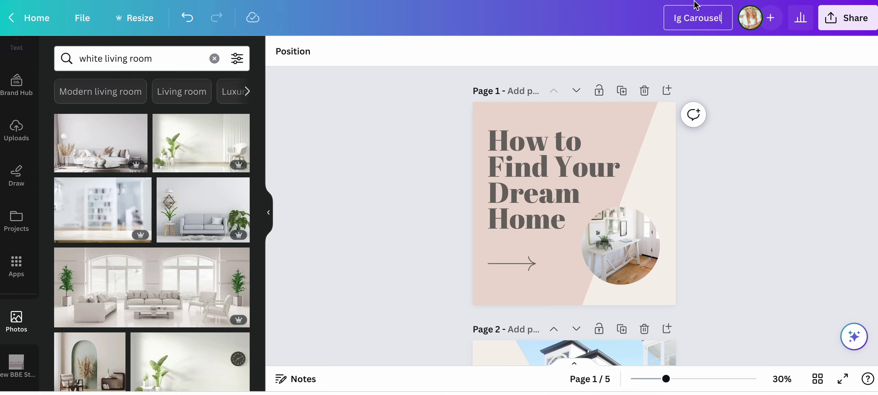
# - View the design's sharing and download options, then close them without downloading
pyautogui.click(847, 18)
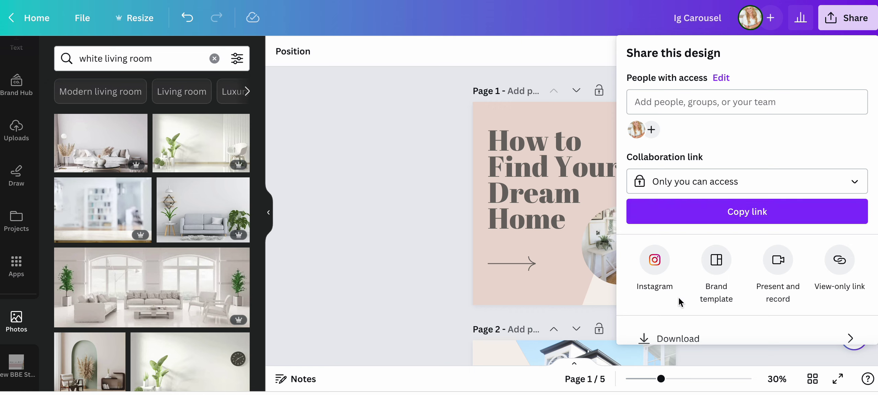
pyautogui.click(684, 331)
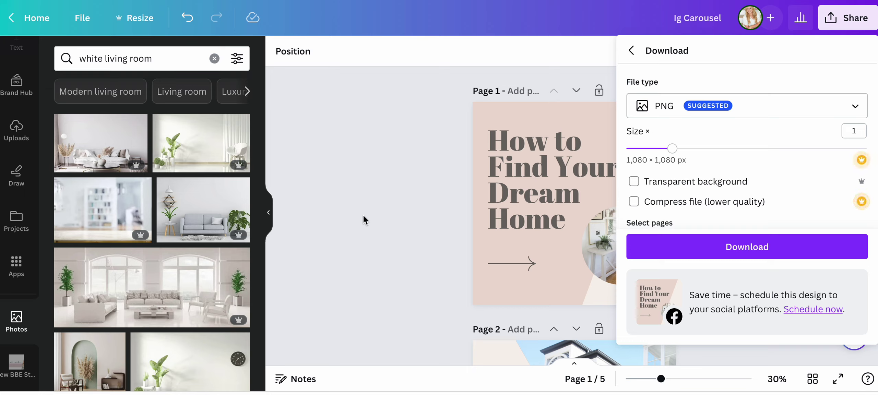
pyautogui.click(394, 227)
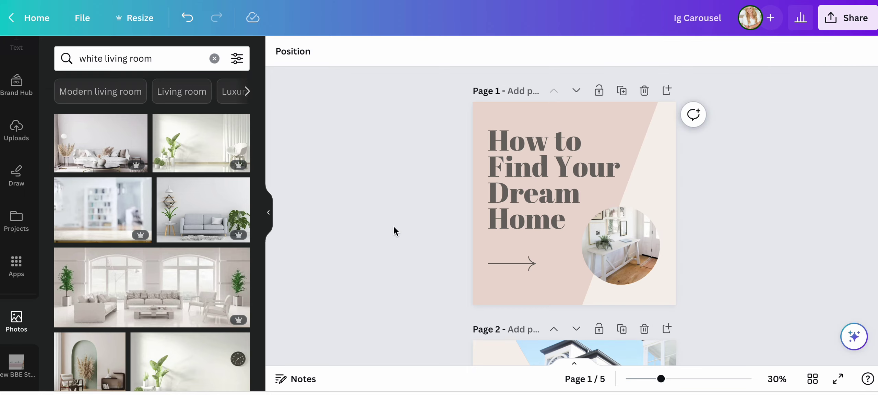